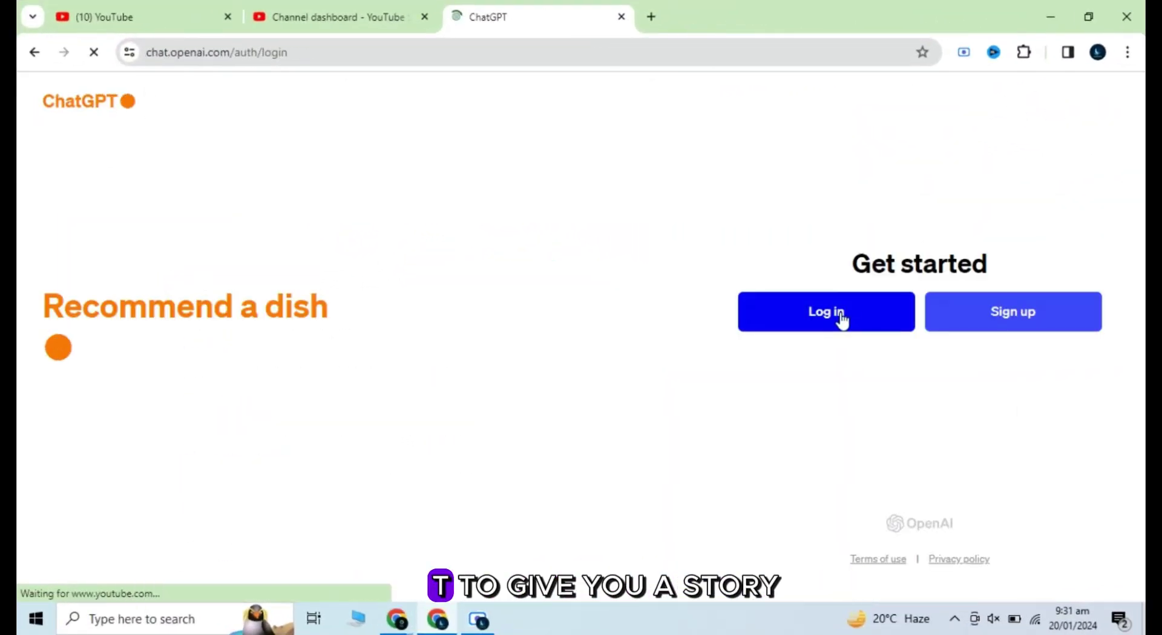
Log in to ChatGPT, get short 200-word motivational kids' stories, and paste the airship story into a new chat
left_click(827, 312)
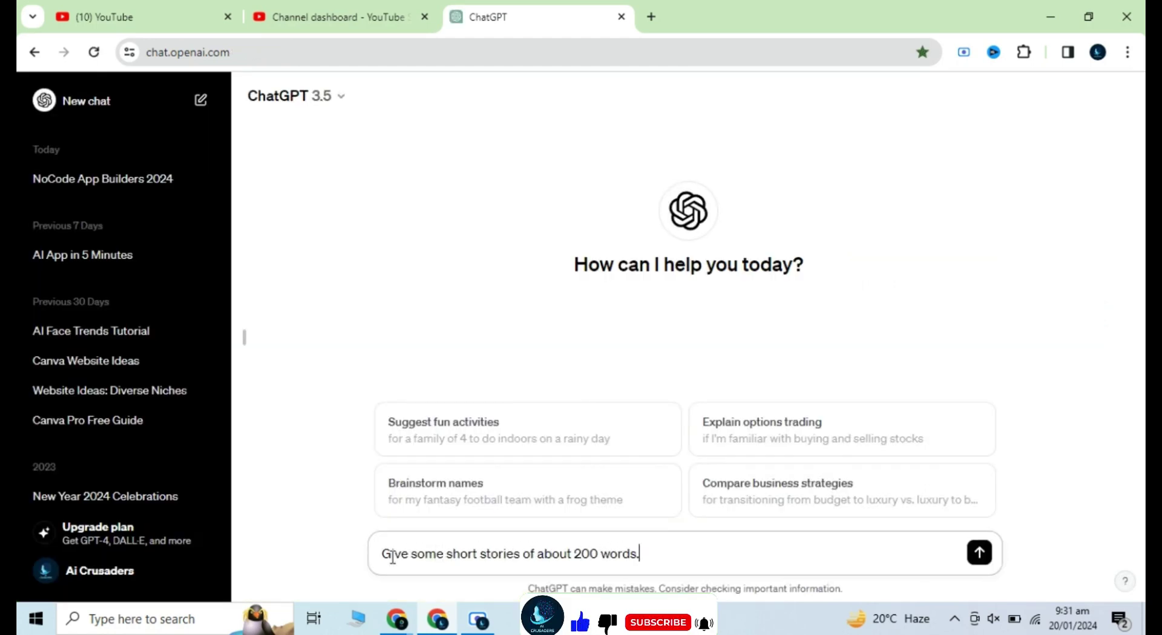
type("must b")
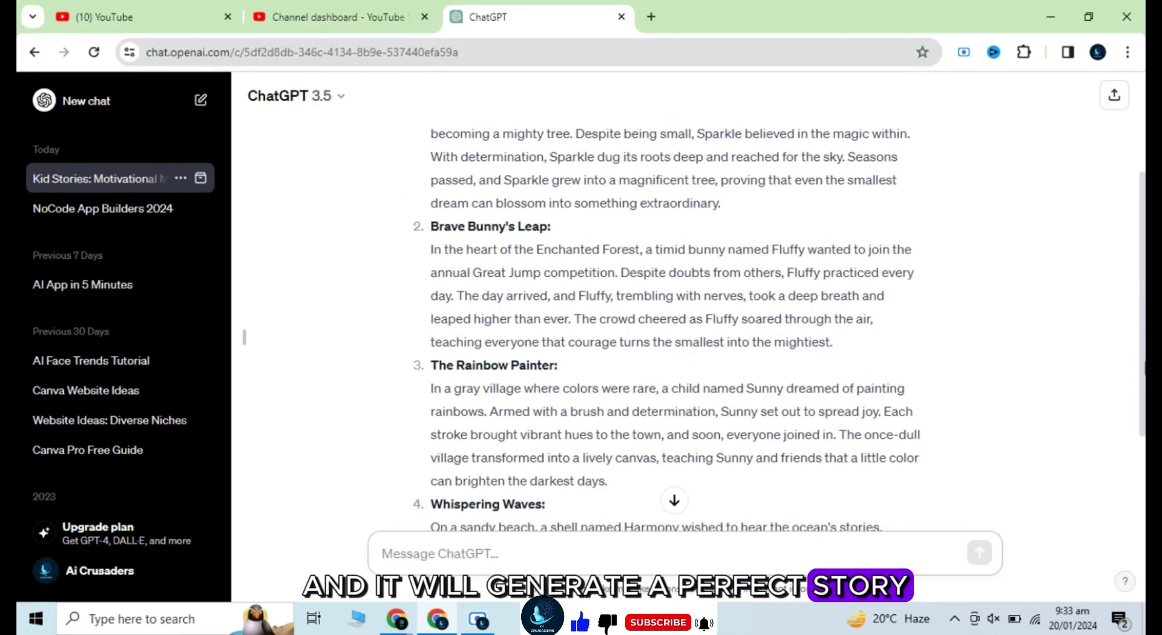
scroll(673, 338, "down", 3)
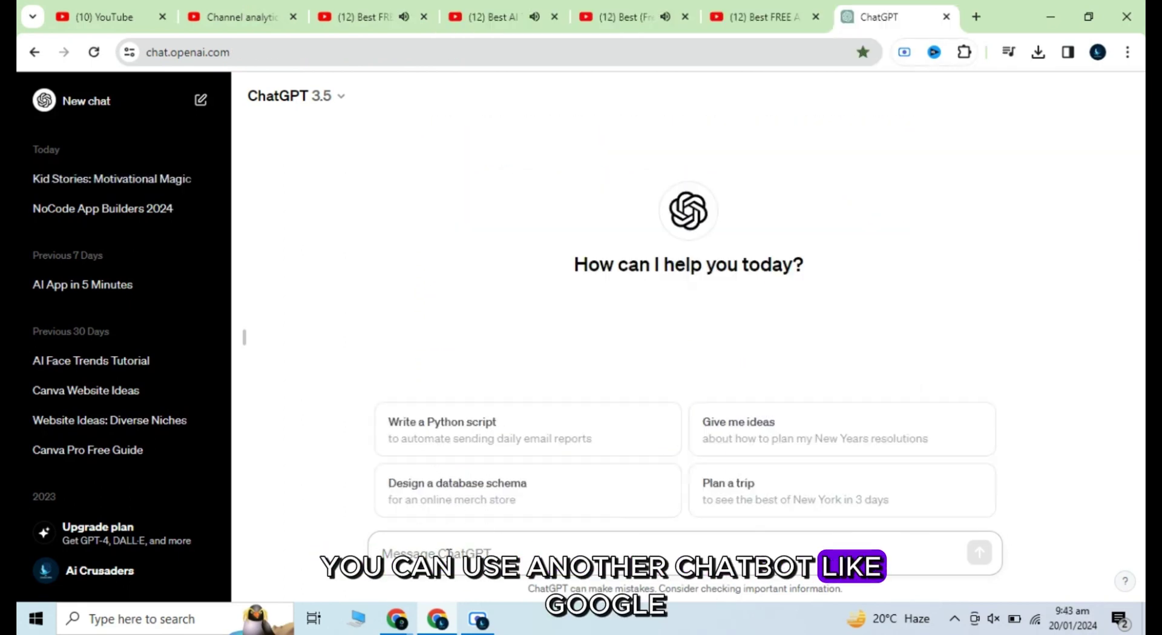
type("In a world where clouds are floating islands, a young adventurer dreams of becoming the first sky sailor. With a crew of quirky characters and a fantastical airship, they embark on a journey to explore uncharted skies, encountering mythical creatures and discovering the importance of bravery and teamwork.")
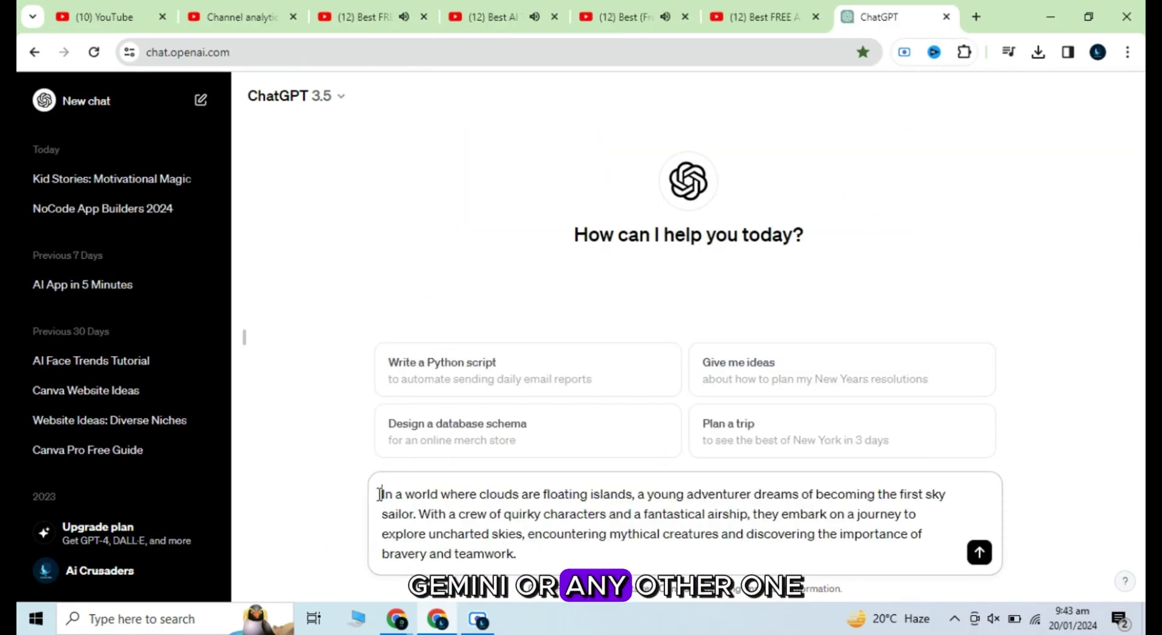
Have ChatGPT write the 'Skyward Voyager' script, then ten numbered image prompts for its scenes
type("Create a script")
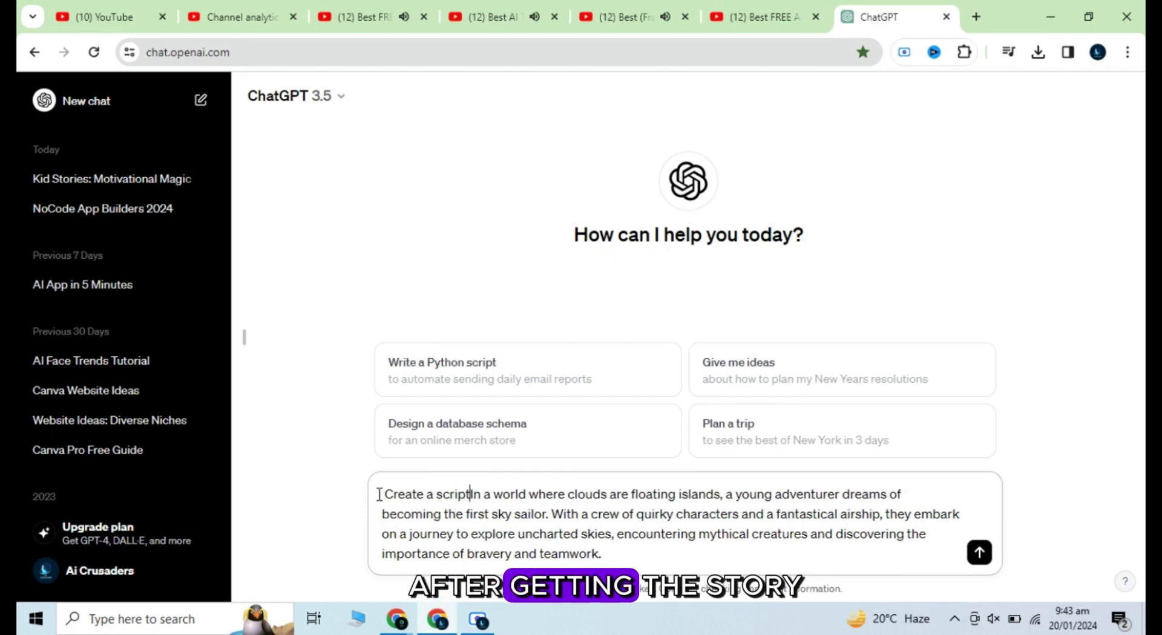
type(" for a story. the prompt is")
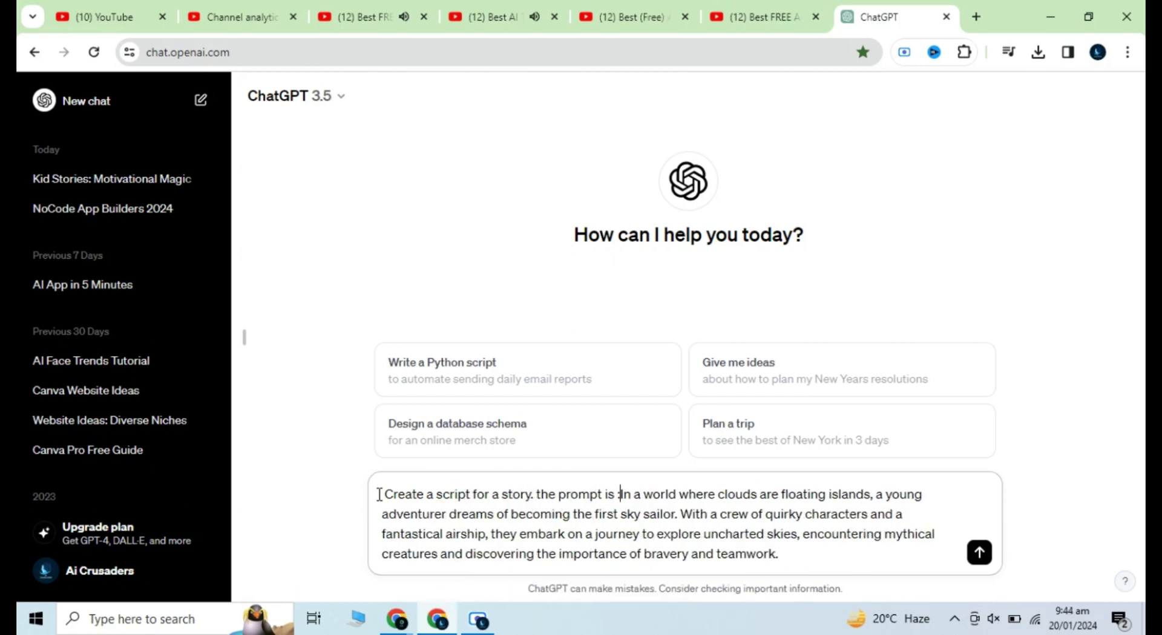
left_click(979, 553)
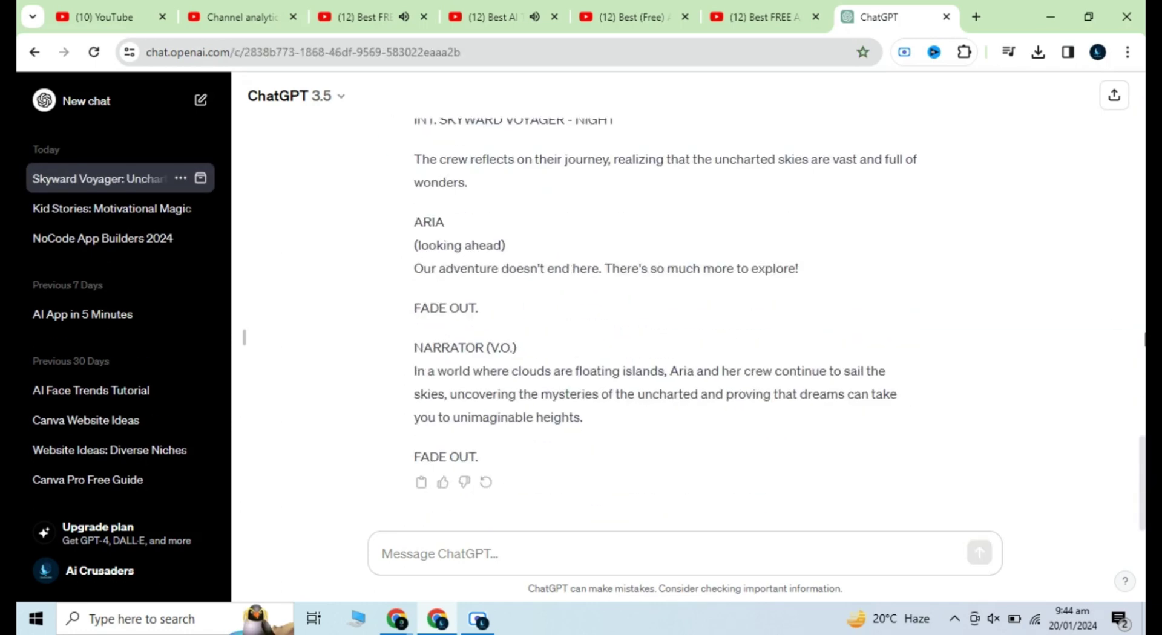
type("Now gener")
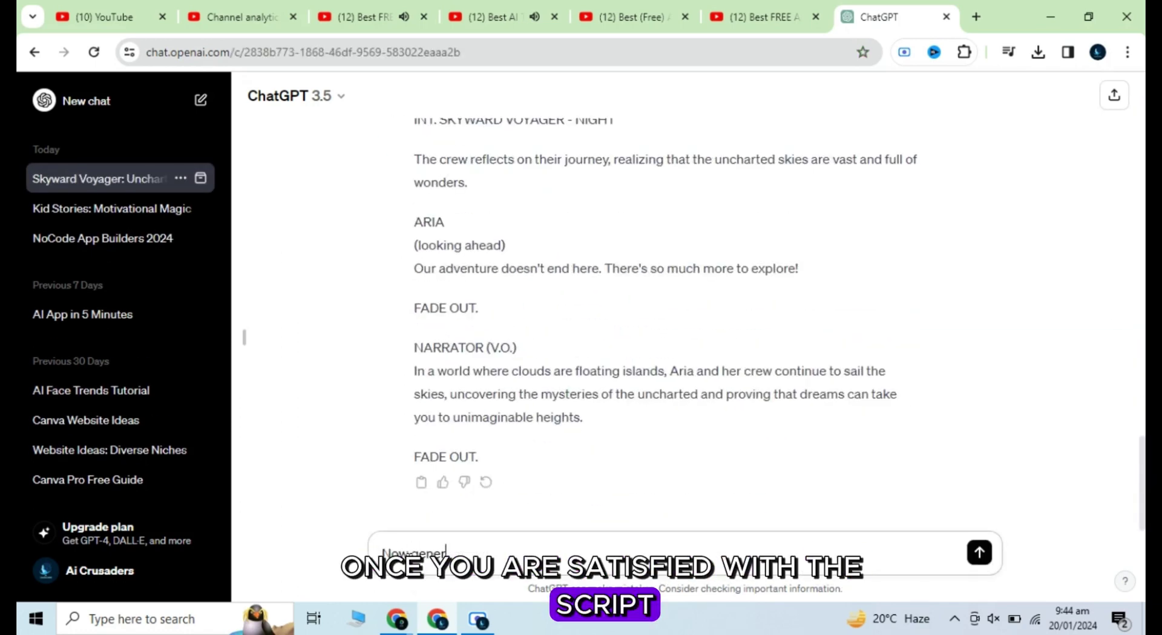
type("ate prompts to cre")
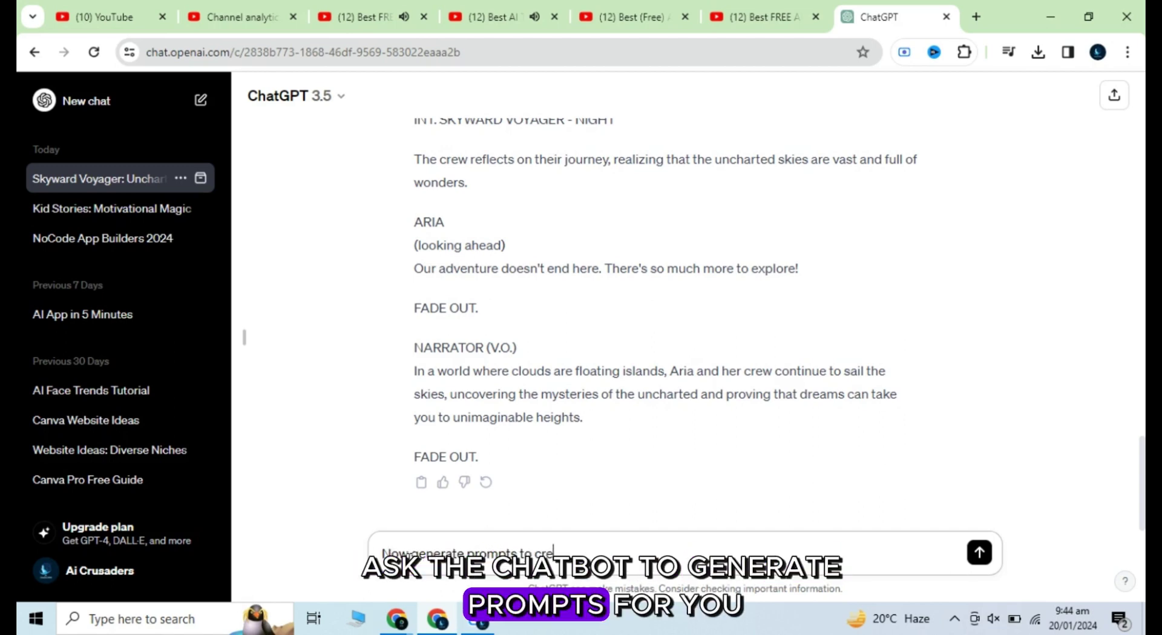
type("ate images for the st")
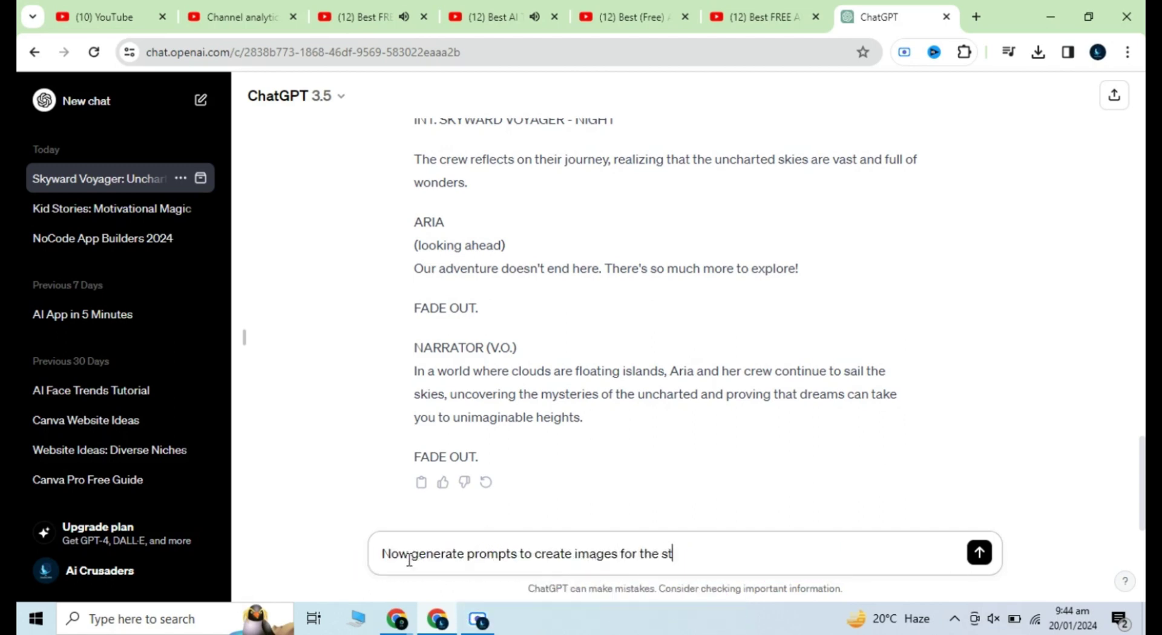
type("ory")
key("Return")
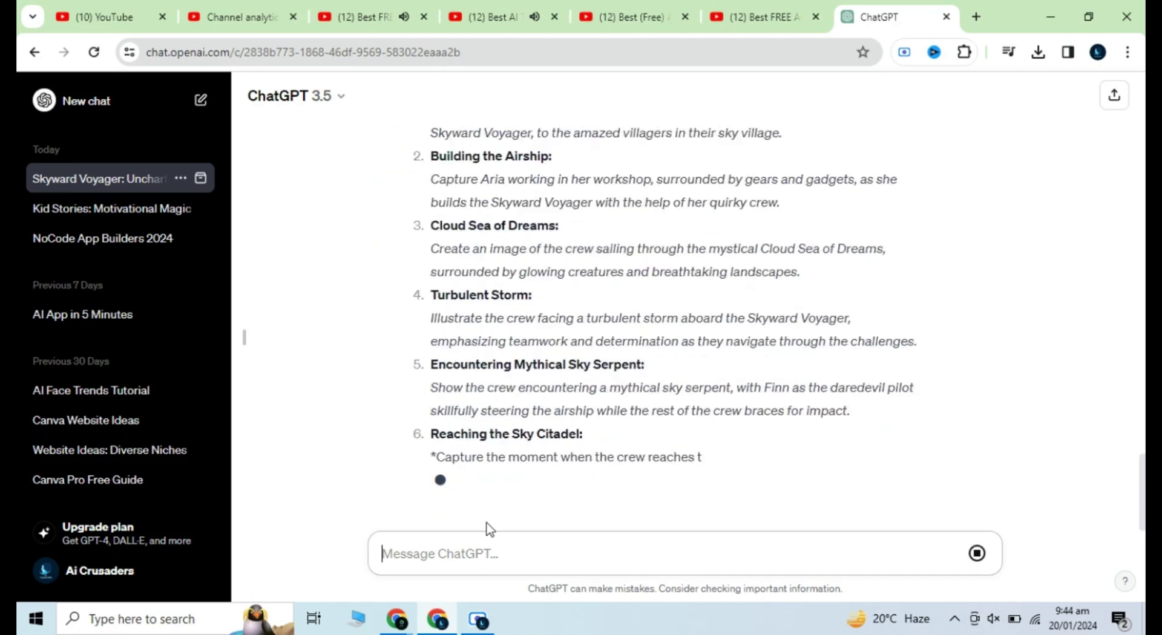
scroll(460, 339, "up", 7)
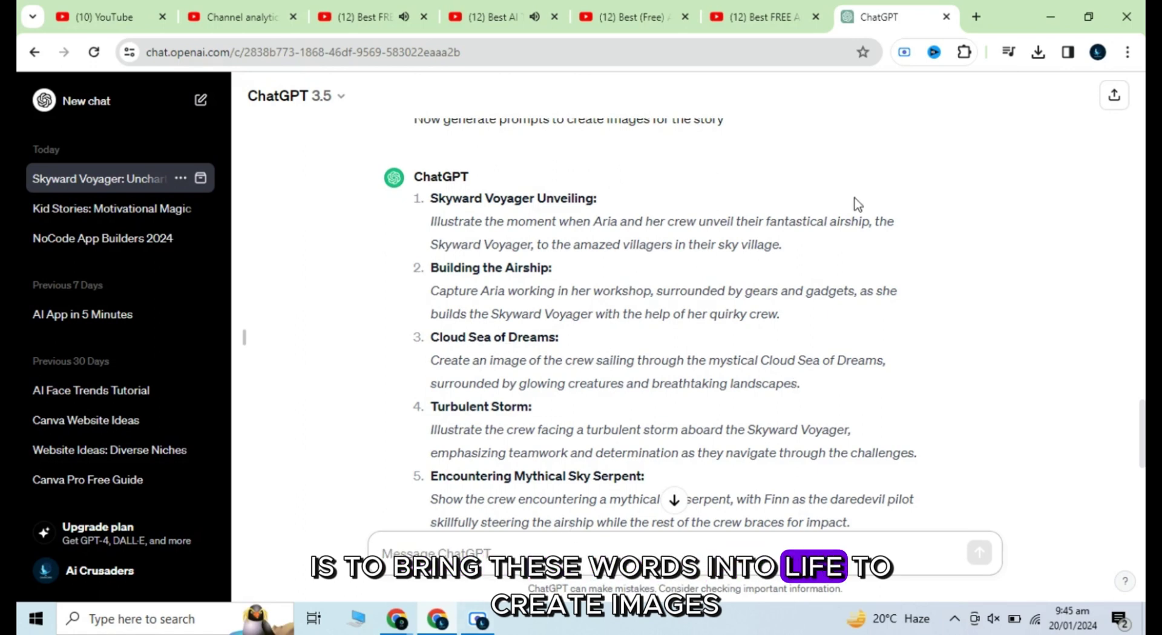
left_click(975, 17)
Search Google for 'leonardo ai', go to the Leonardo.Ai site, and launch the app
left_click(487, 368)
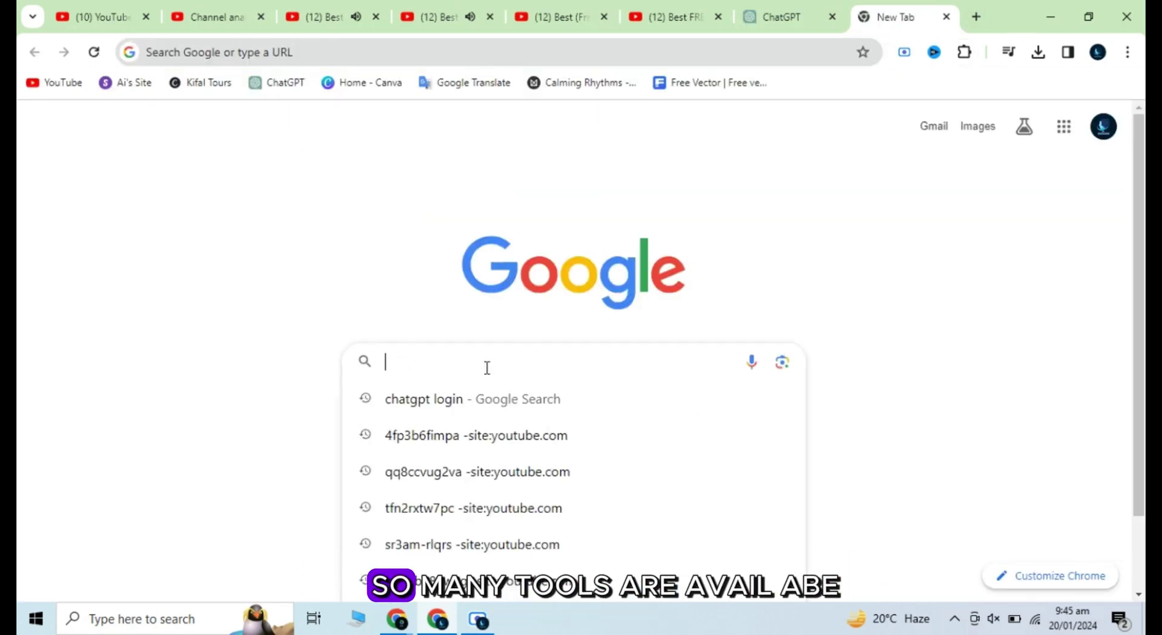
type("leonardo ai")
key("Return")
left_click(345, 285)
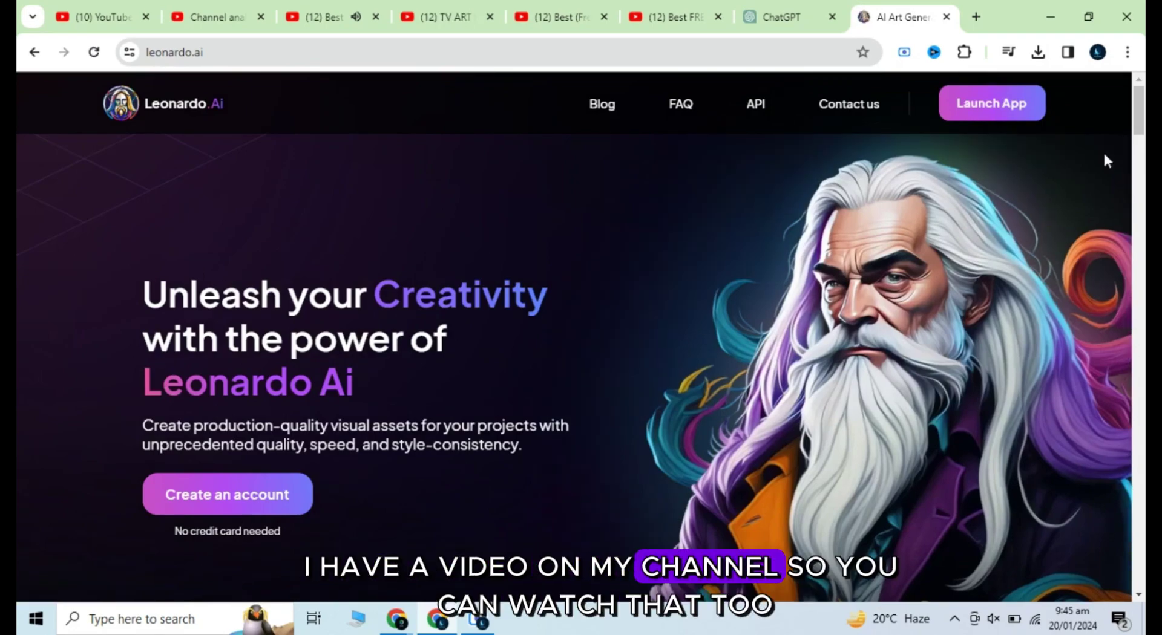
scroll(1106, 160, "down", 20)
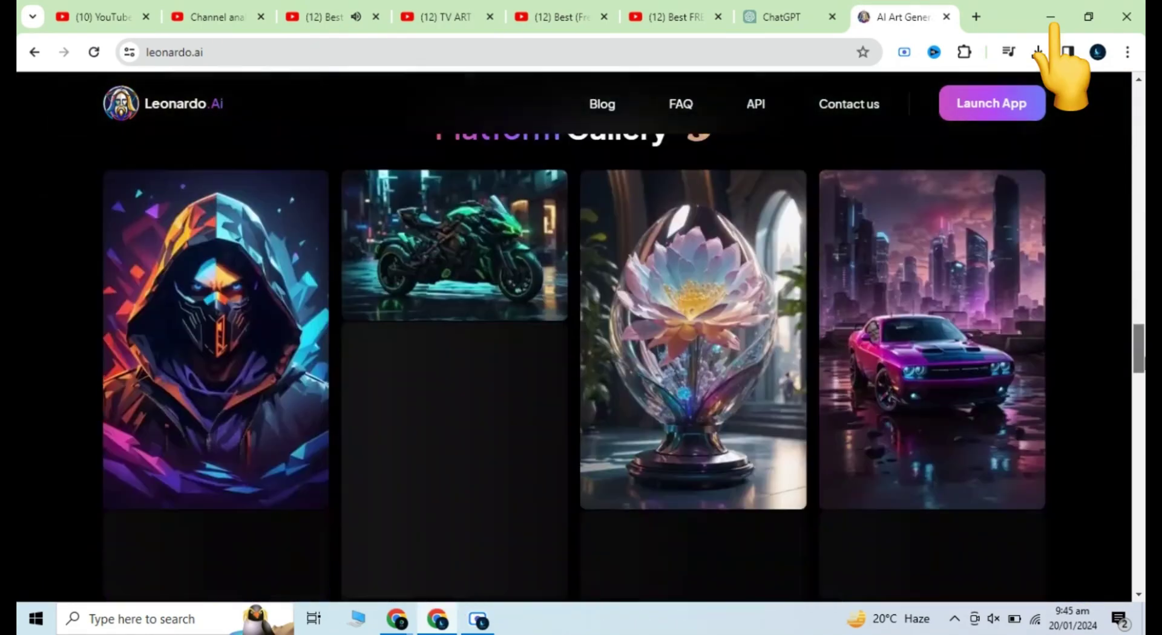
scroll(1141, 558, "down", 15)
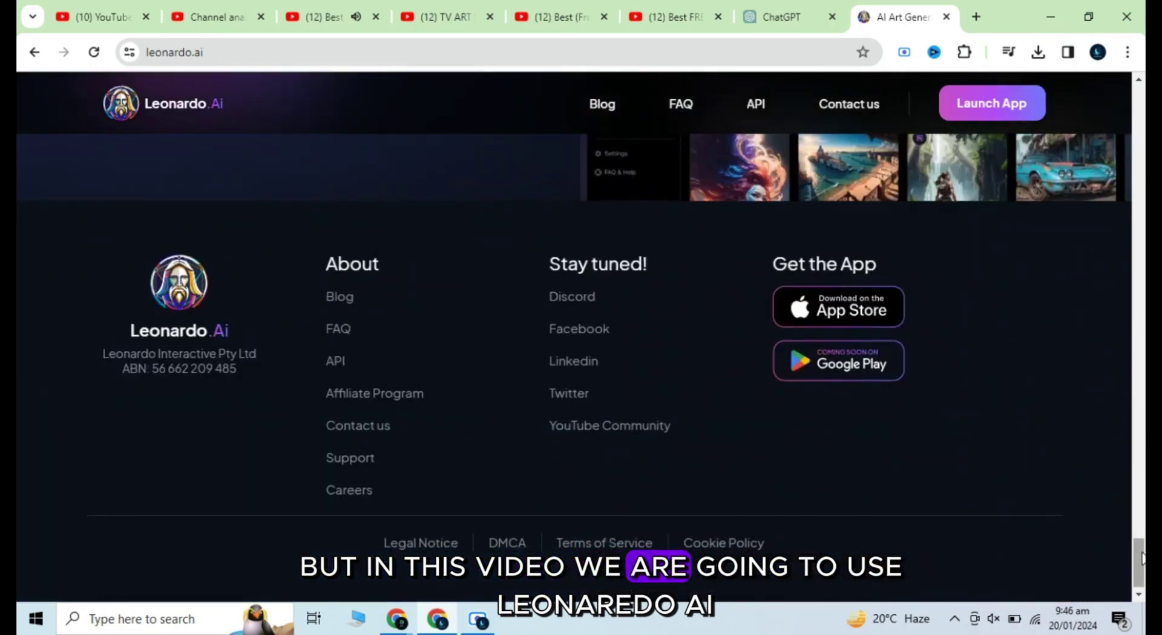
left_click_drag(1138, 558, 1139, 90)
left_click(991, 103)
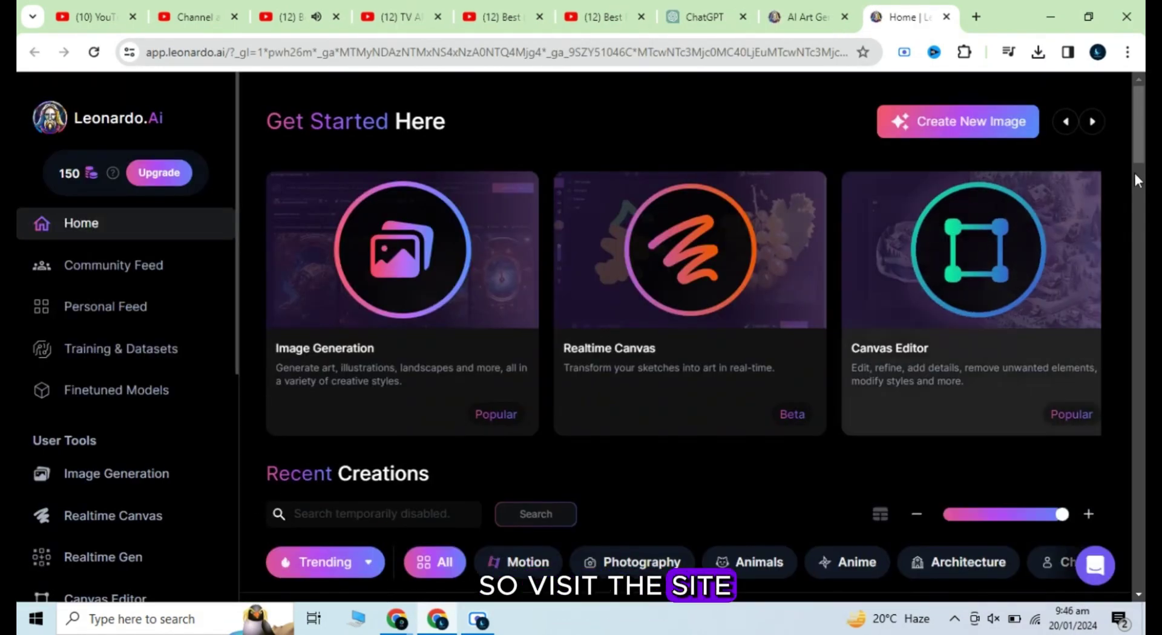
Open Leonardo.Ai's AI image generation page and clear the old pencil prompt
scroll(1136, 179, "down", 5)
scroll(1136, 180, "up", 6)
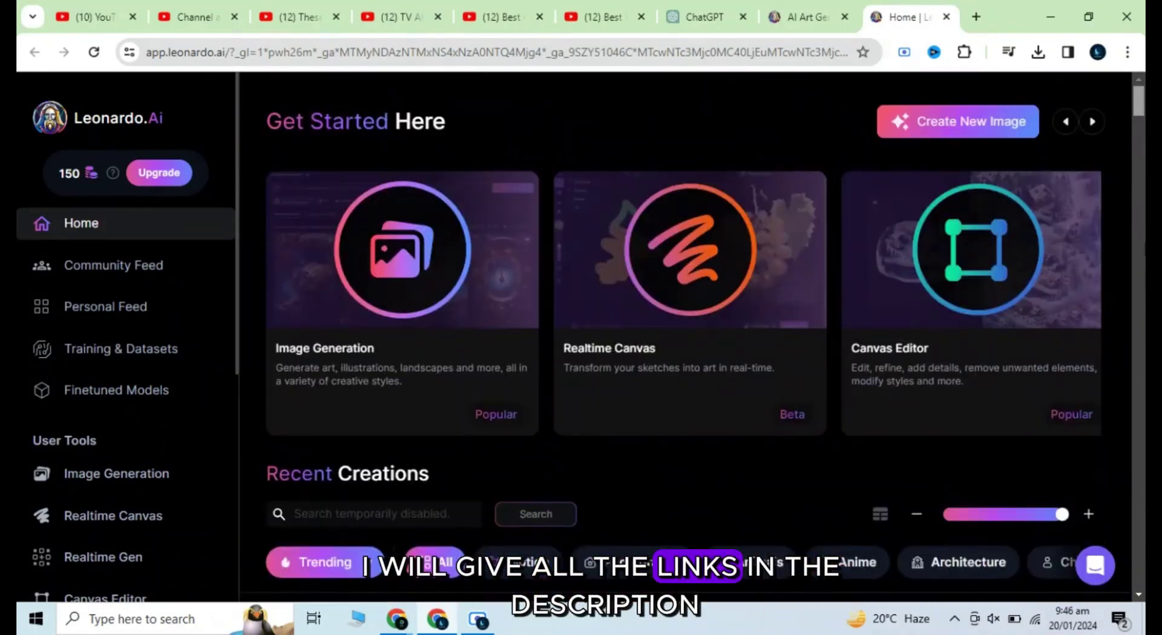
left_click(381, 362)
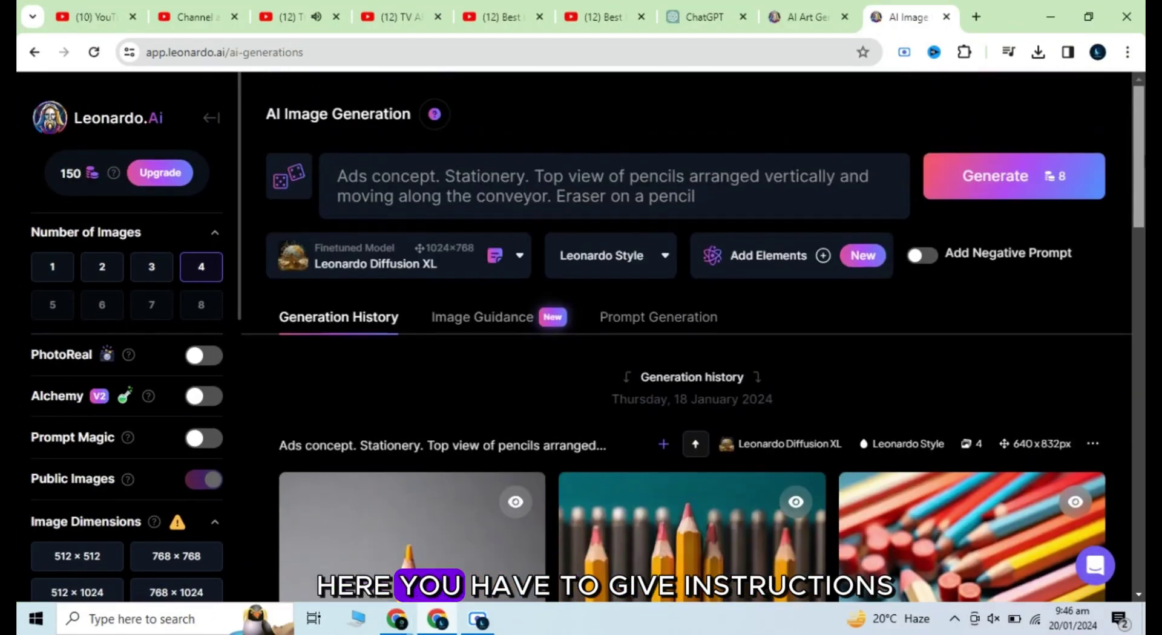
left_click_drag(695, 196, 337, 176)
key("BackSpace")
Paste ChatGPT's first airship prompt, add 'a beautiful little girl of 8 years' after Aria, and generate
left_click(695, 18)
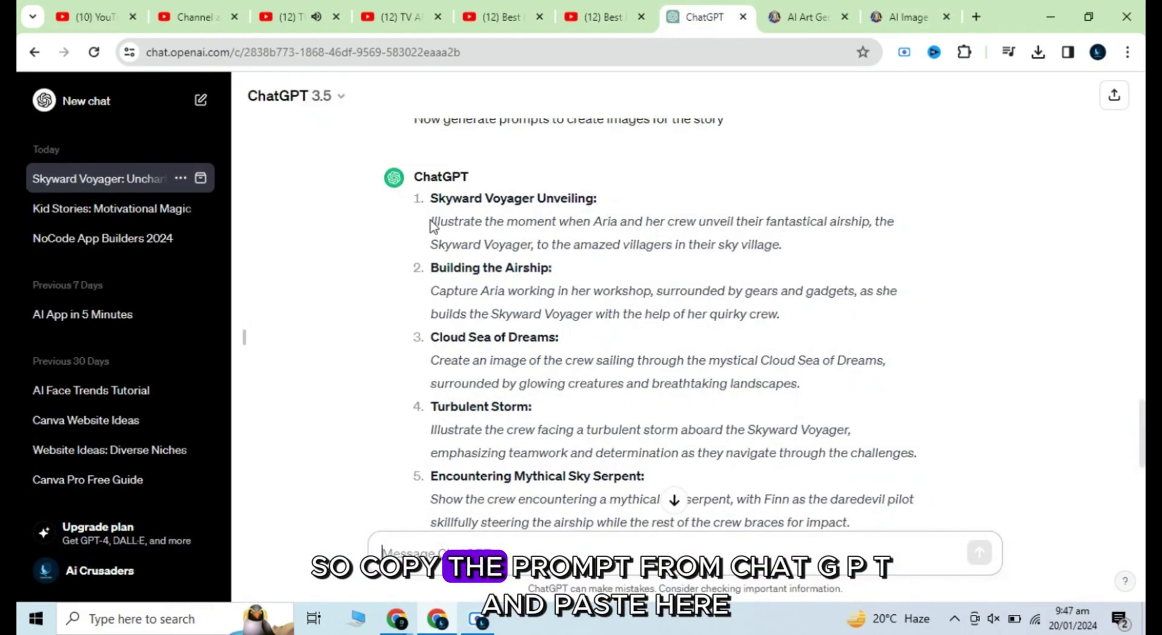
left_click_drag(431, 226, 786, 251)
key("ctrl+c")
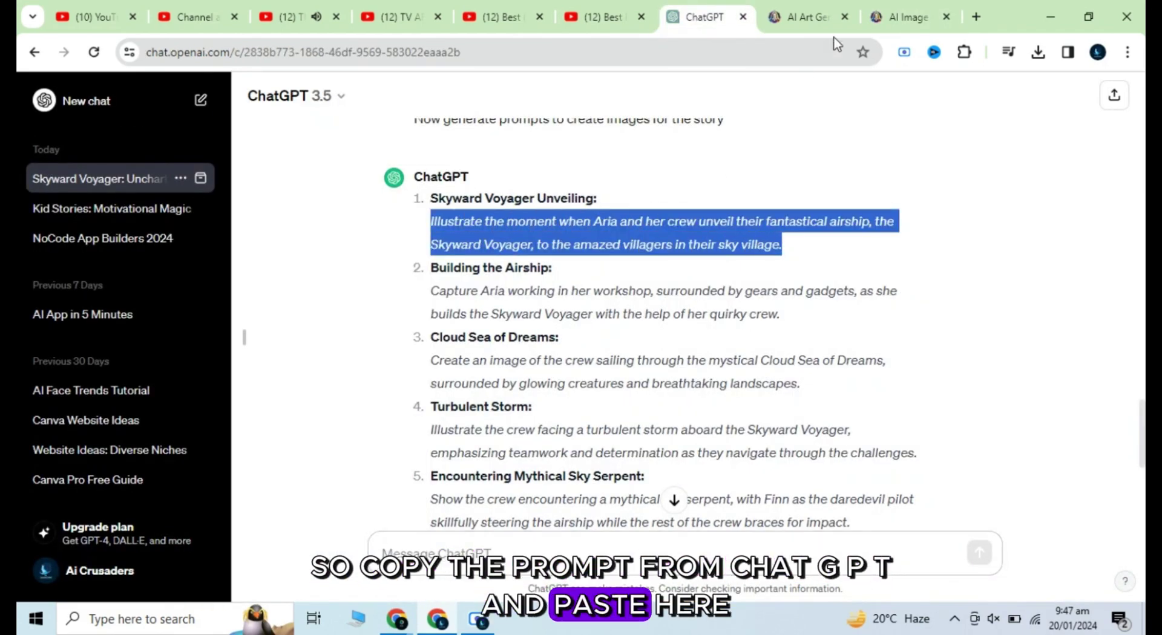
left_click(902, 17)
left_click(340, 176)
key("ctrl+v")
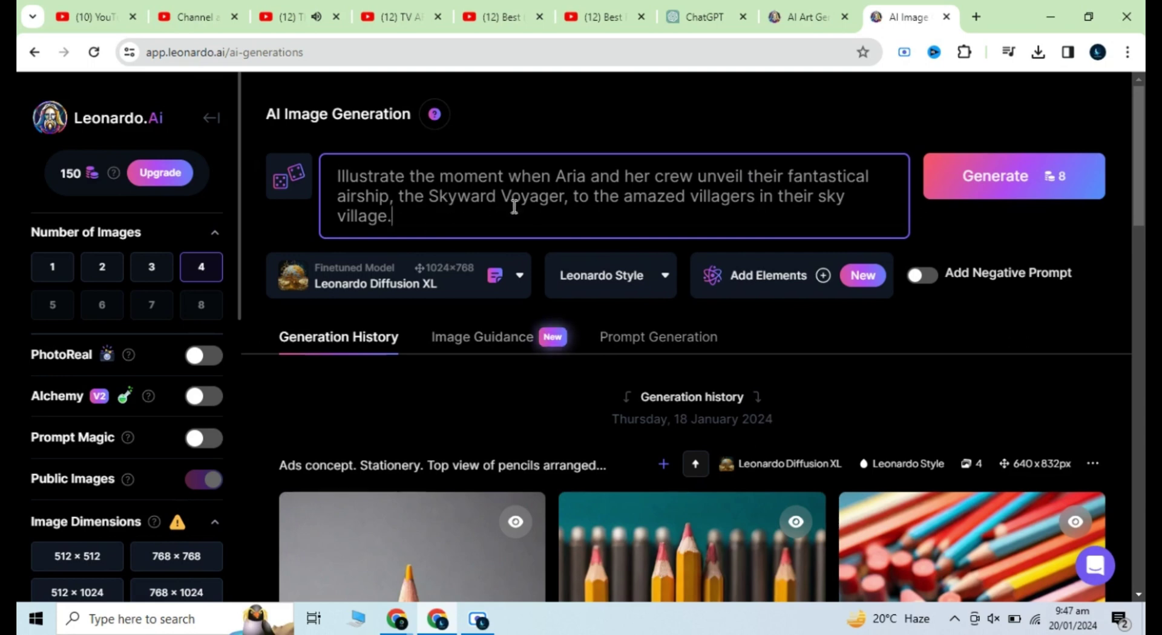
left_click(588, 177)
type("a beautiful")
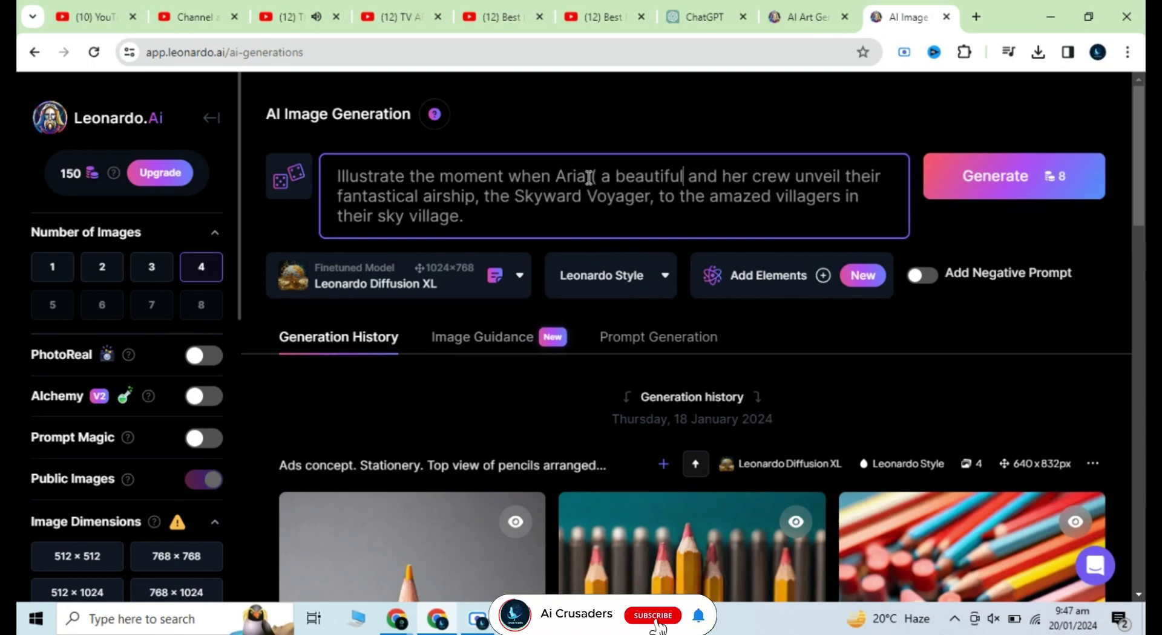
type(" little girl")
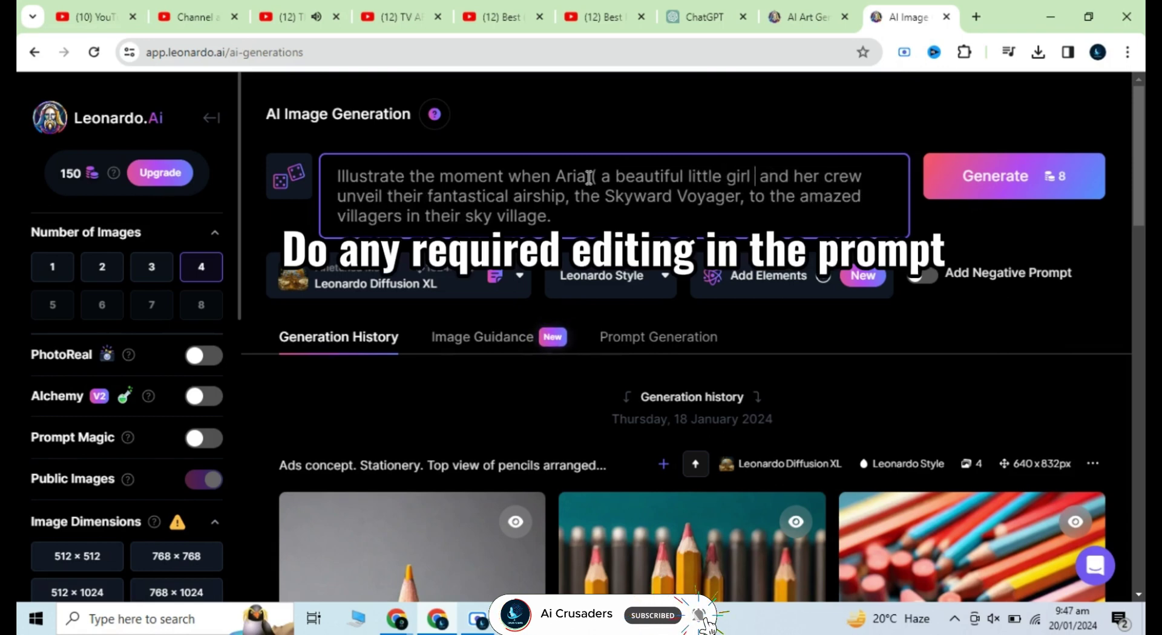
type(" of 8 years)")
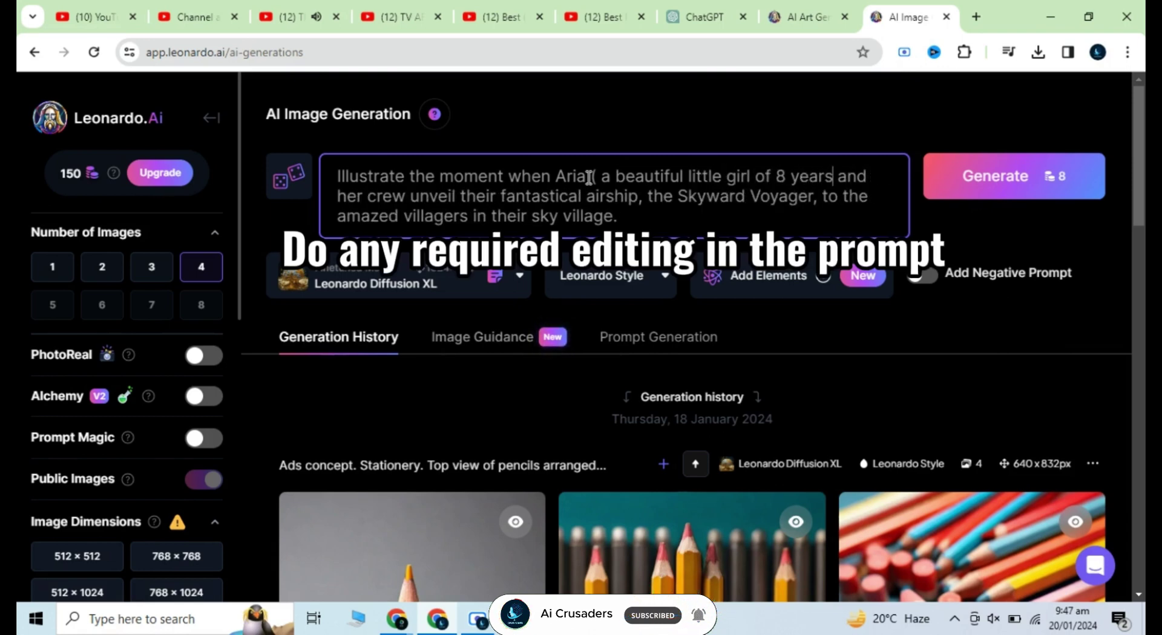
left_click(995, 163)
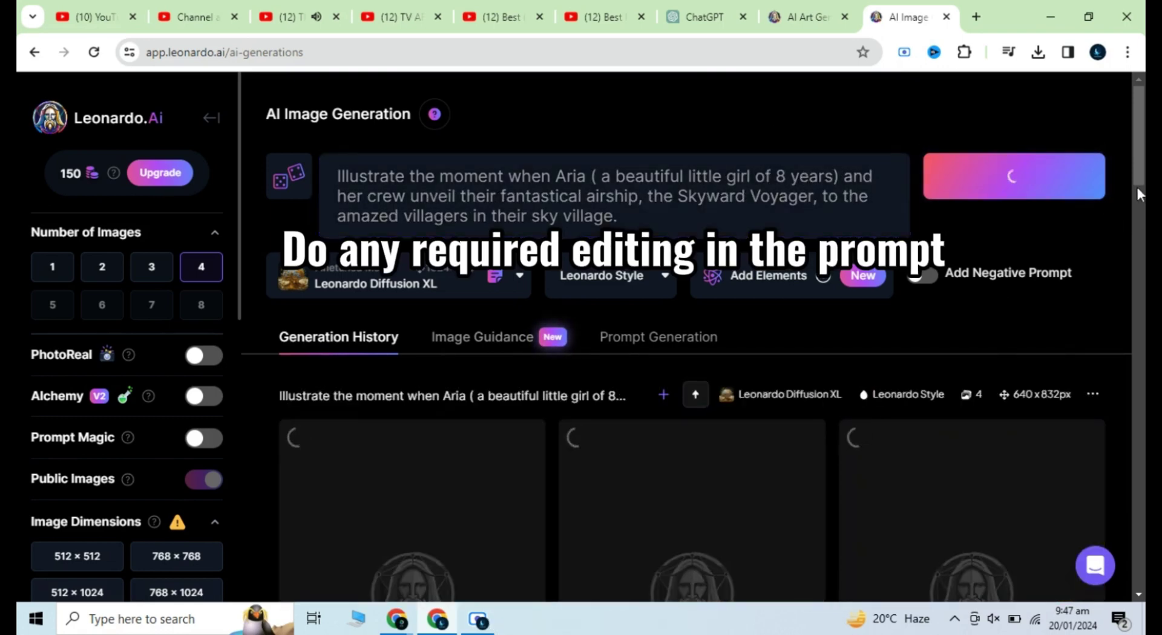
Download one of the four generated airship images and preview it at full size
scroll(1137, 194, "down", 3)
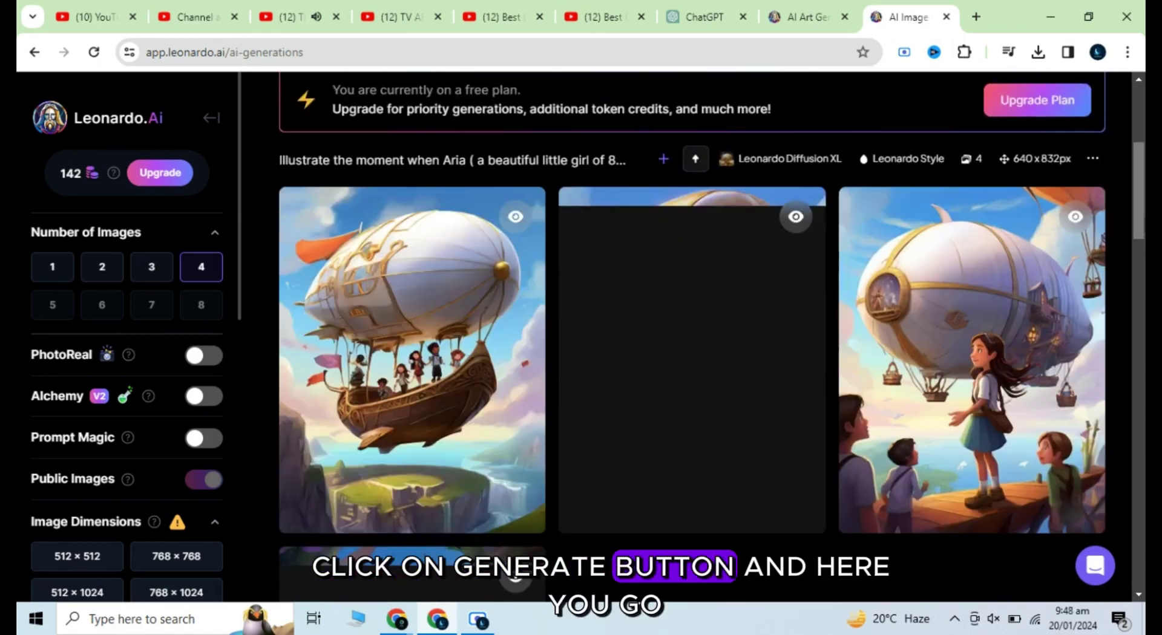
scroll(691, 337, "down", 4)
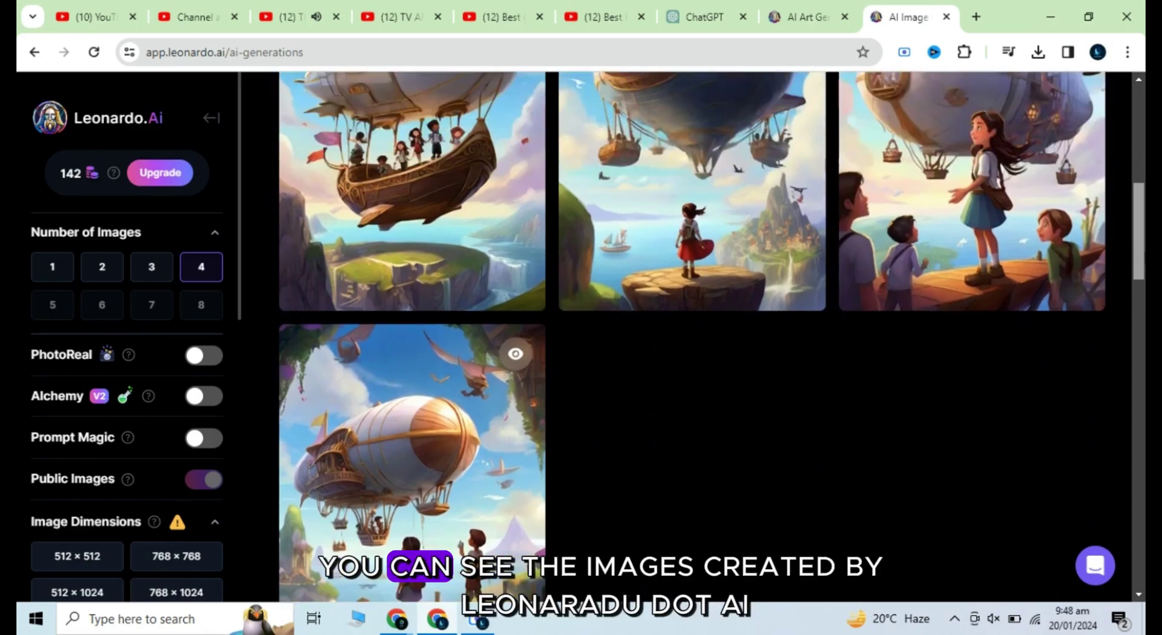
scroll(692, 336, "up", 3)
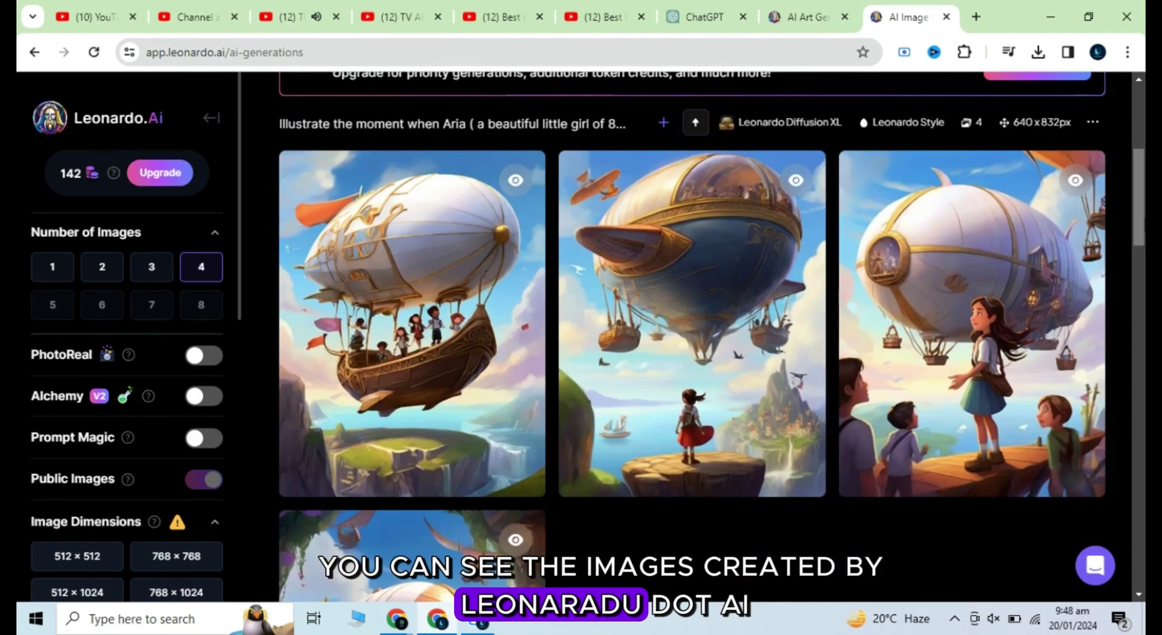
mouse_move(394, 381)
left_click(326, 469)
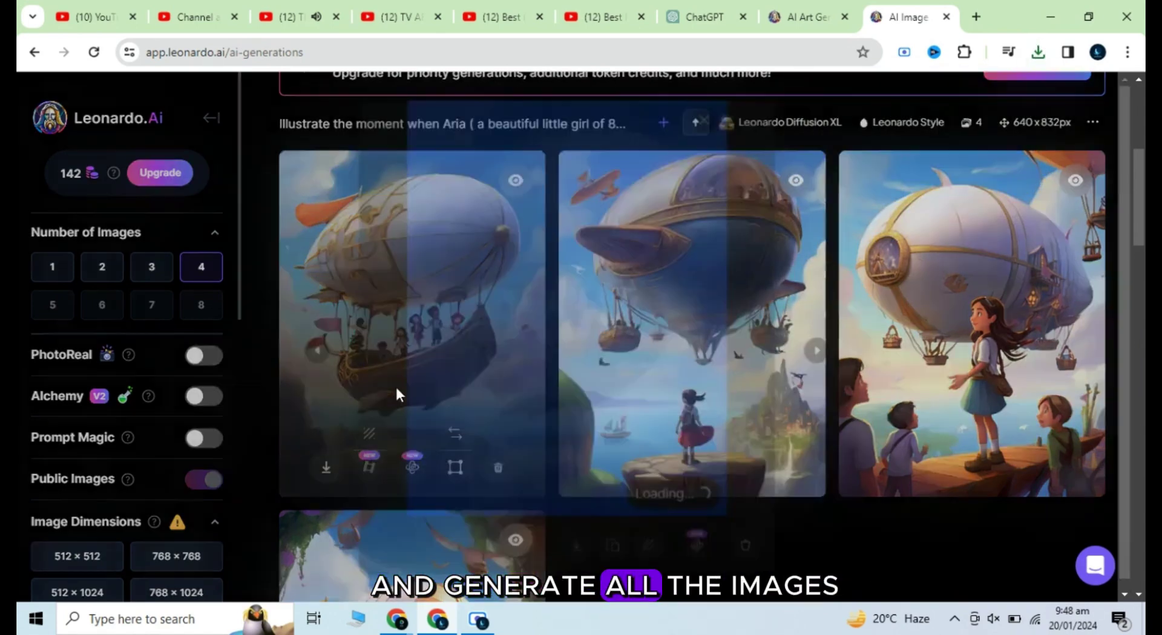
left_click(394, 391)
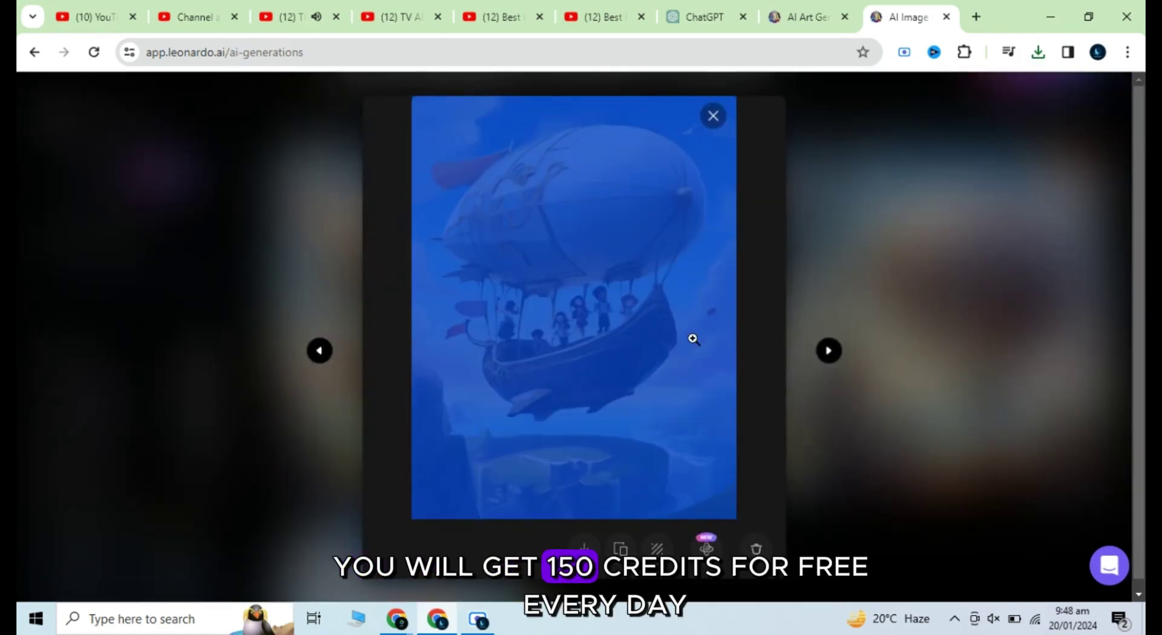
left_click(713, 116)
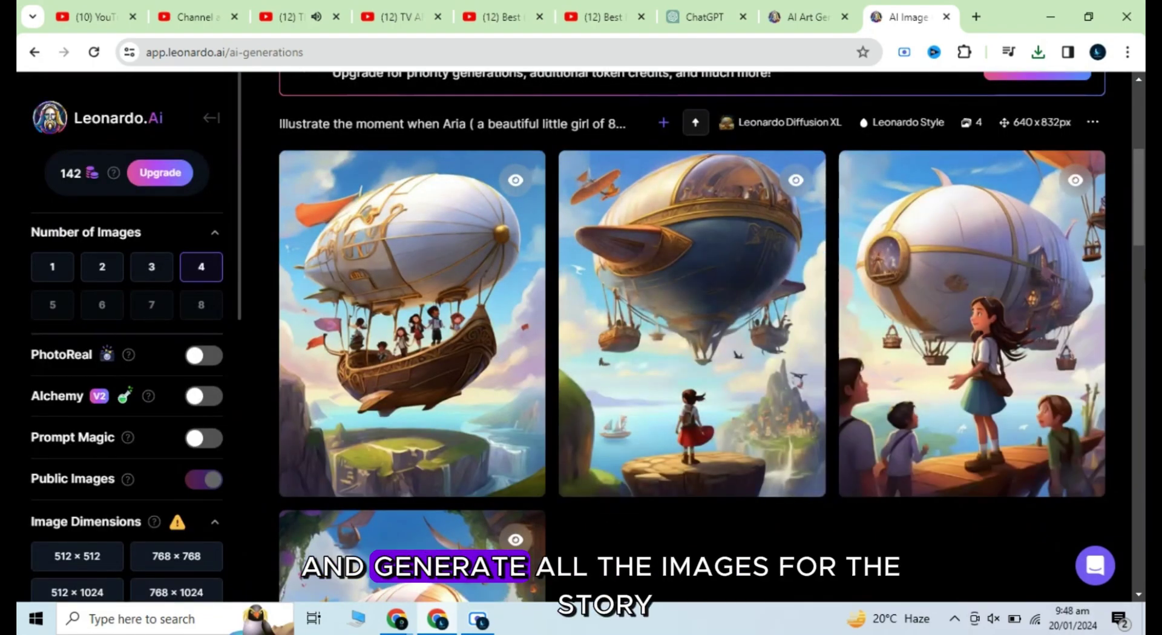
left_click_drag(1137, 213, 1138, 147)
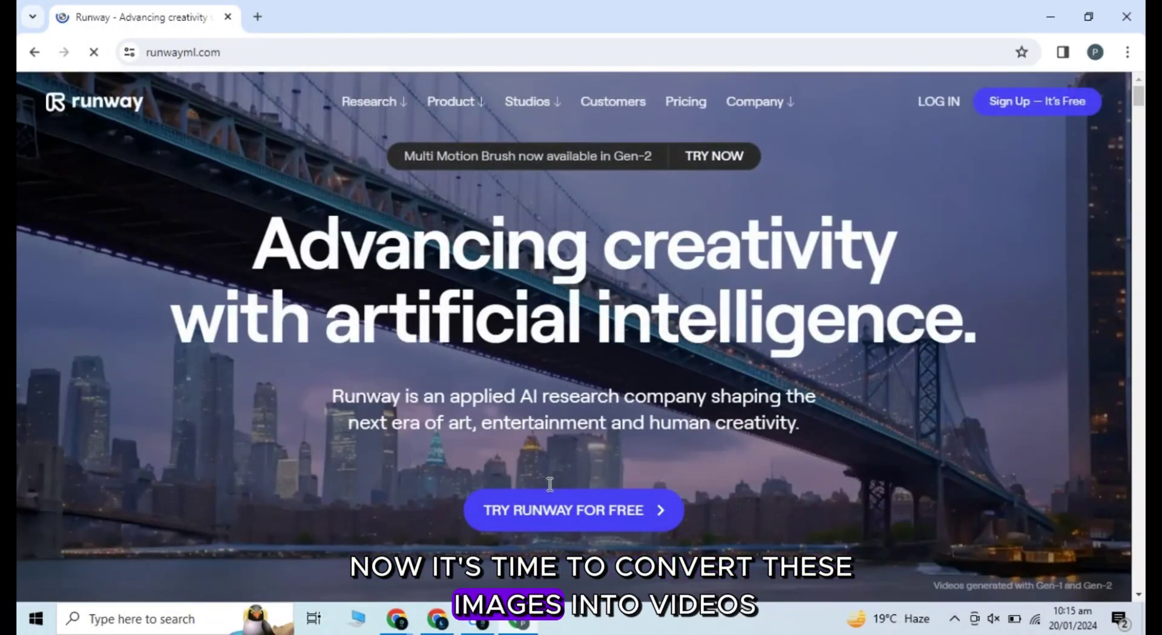
Sign up for a free Runway account using Google
left_click(528, 520)
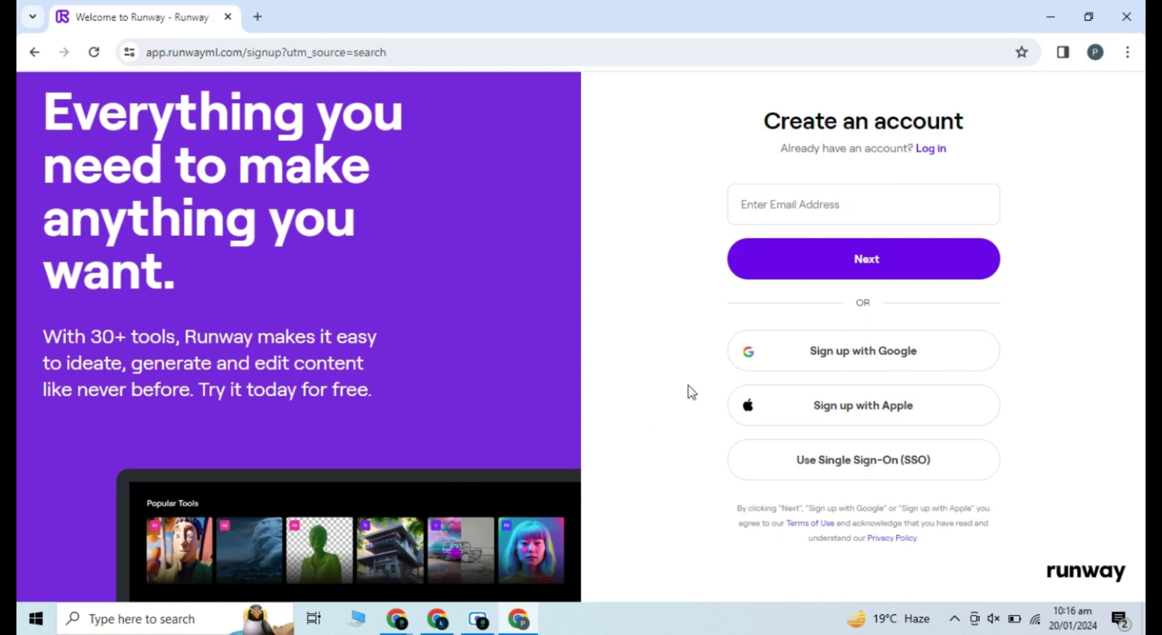
left_click(785, 367)
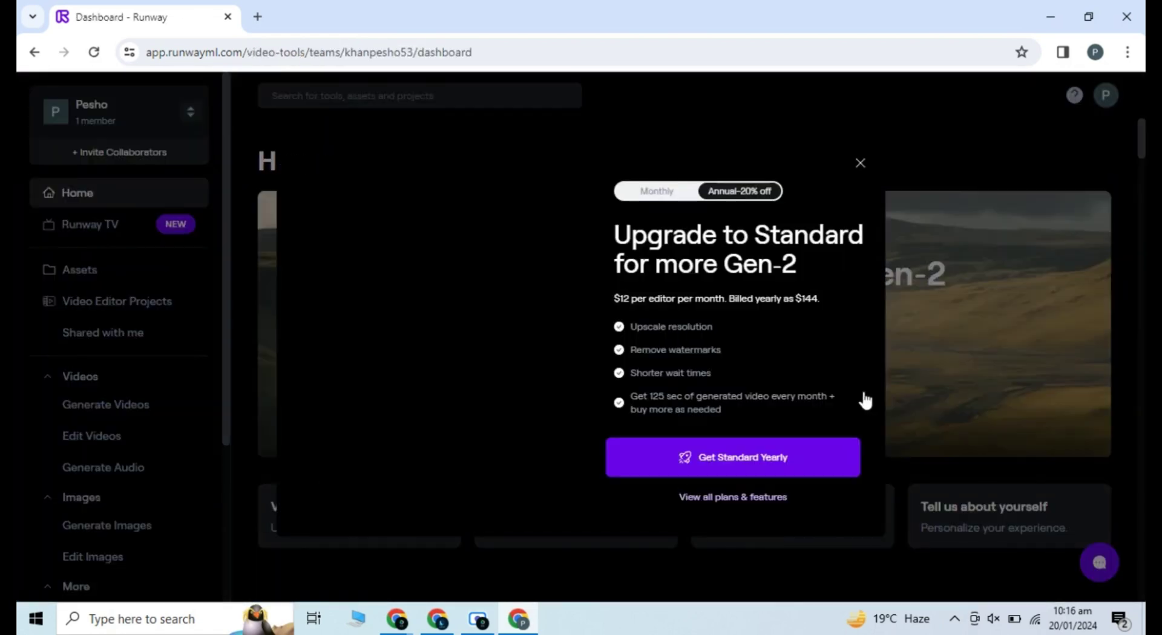
Close the Upgrade to Standard offer and browse Runway's dashboard tools, tutorials and gallery
left_click(858, 165)
scroll(1142, 160, "down", 7)
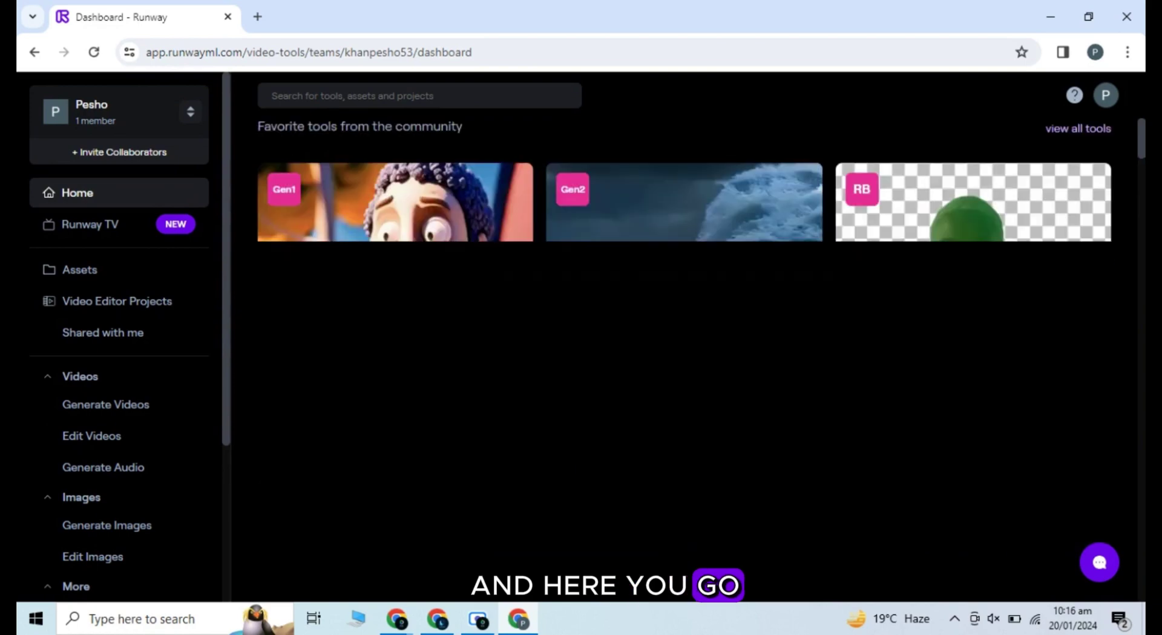
scroll(1141, 160, "up", 5)
scroll(1141, 142, "down", 15)
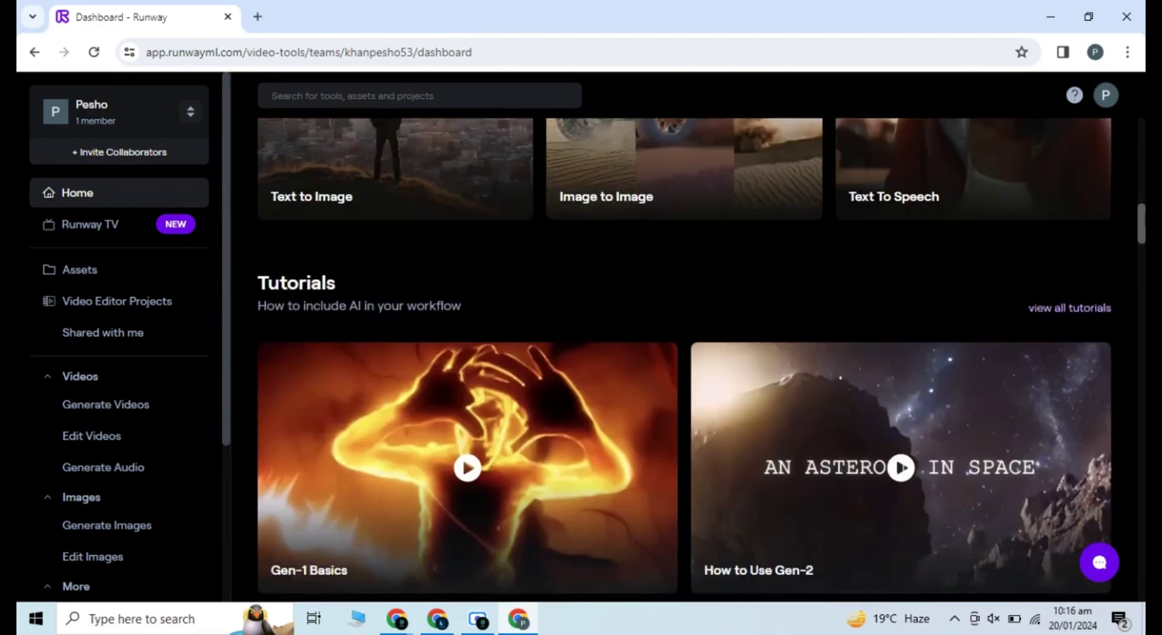
scroll(830, 306, "down", 2)
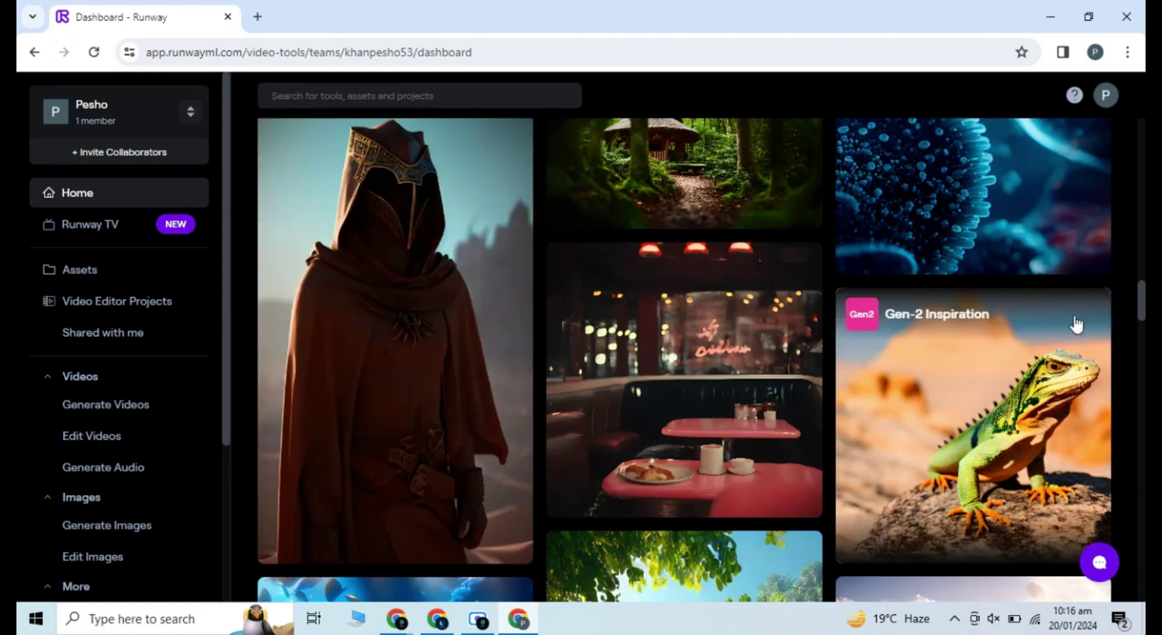
scroll(764, 324, "down", 8)
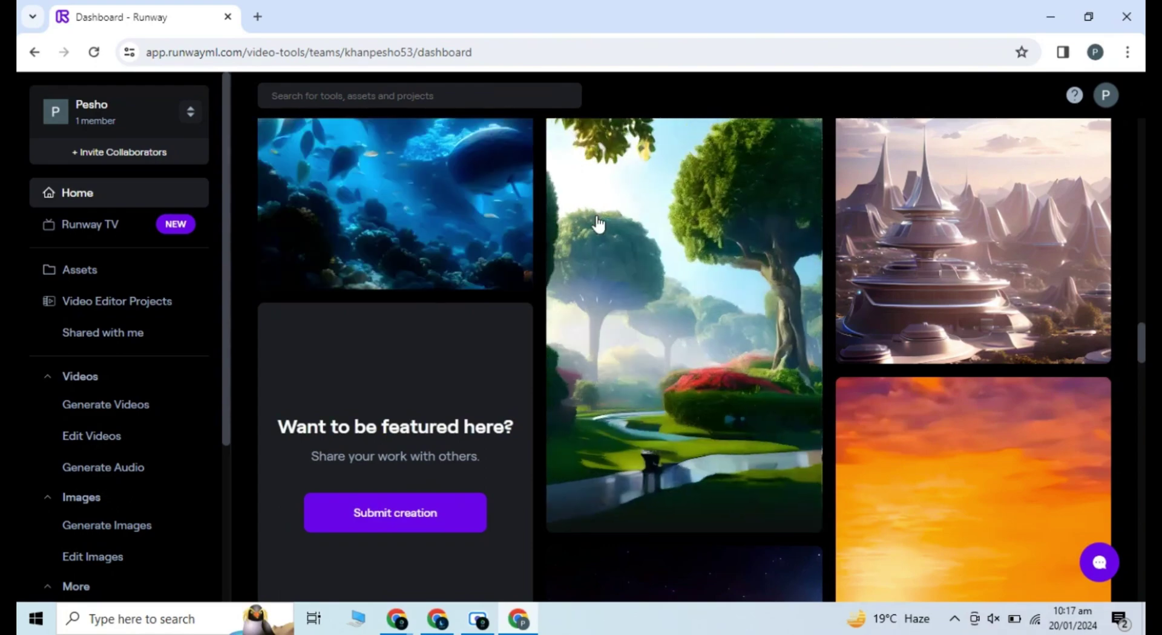
scroll(598, 224, "down", 10)
scroll(598, 224, "up", 15)
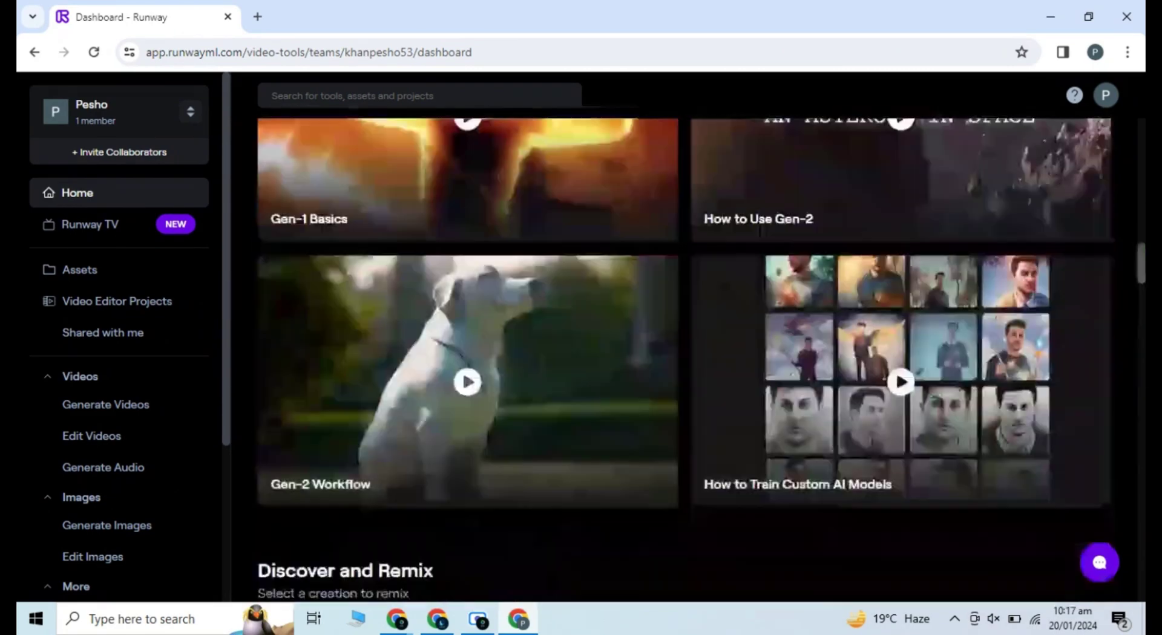
scroll(683, 287, "up", 5)
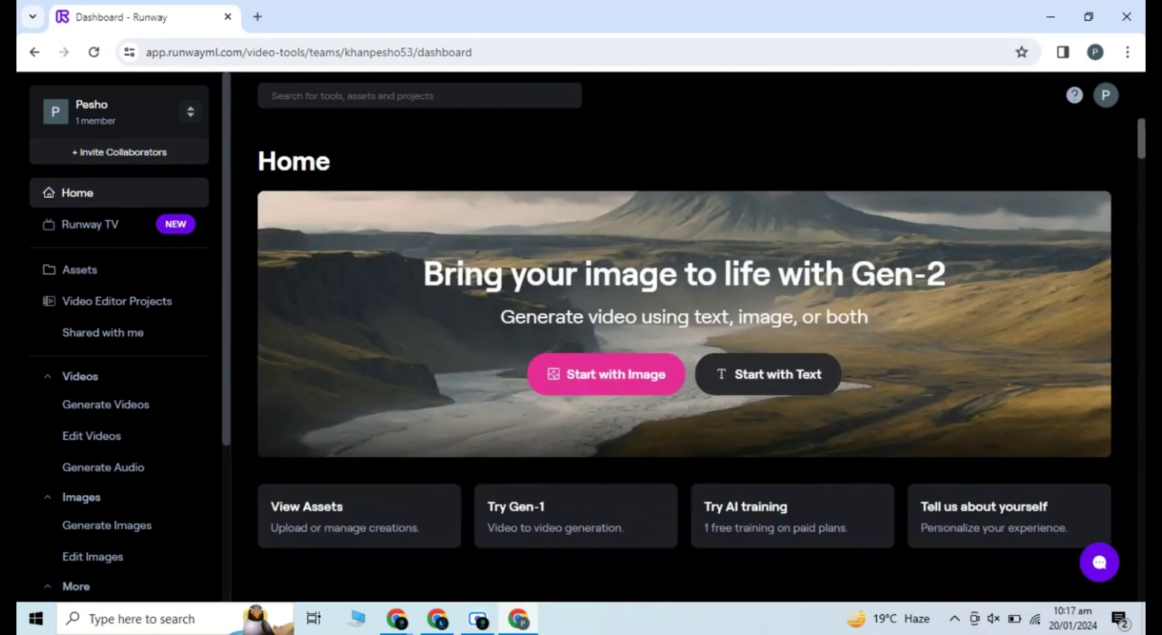
left_click(605, 380)
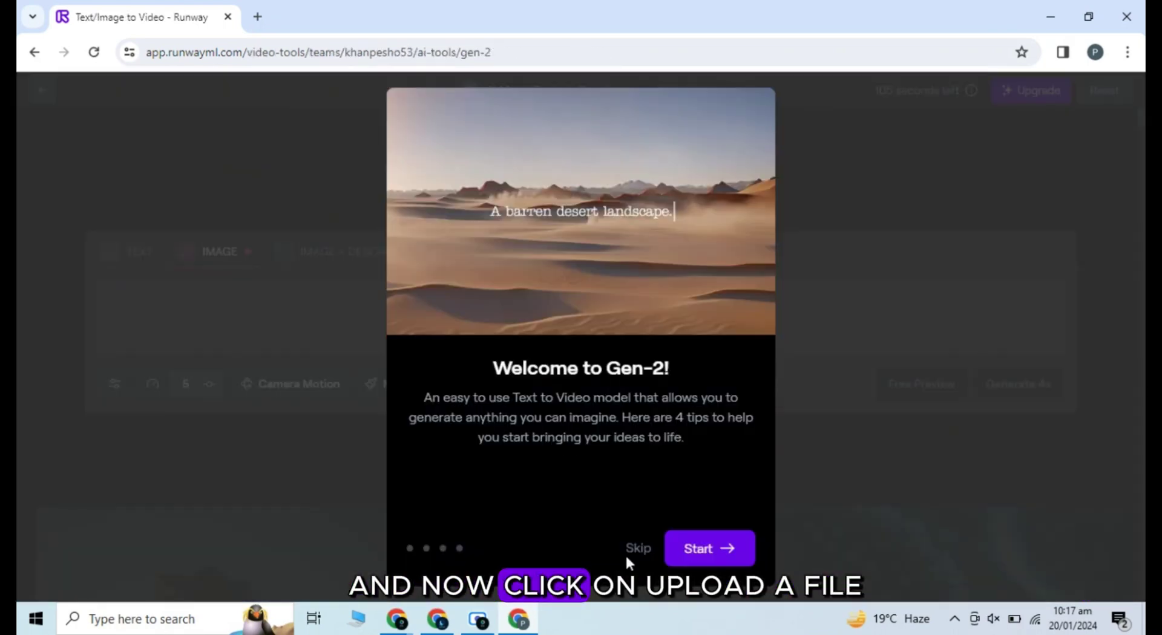
Upload the downloaded Leonardo airship JPG to Gen-2 and generate a 4-second video
left_click(632, 552)
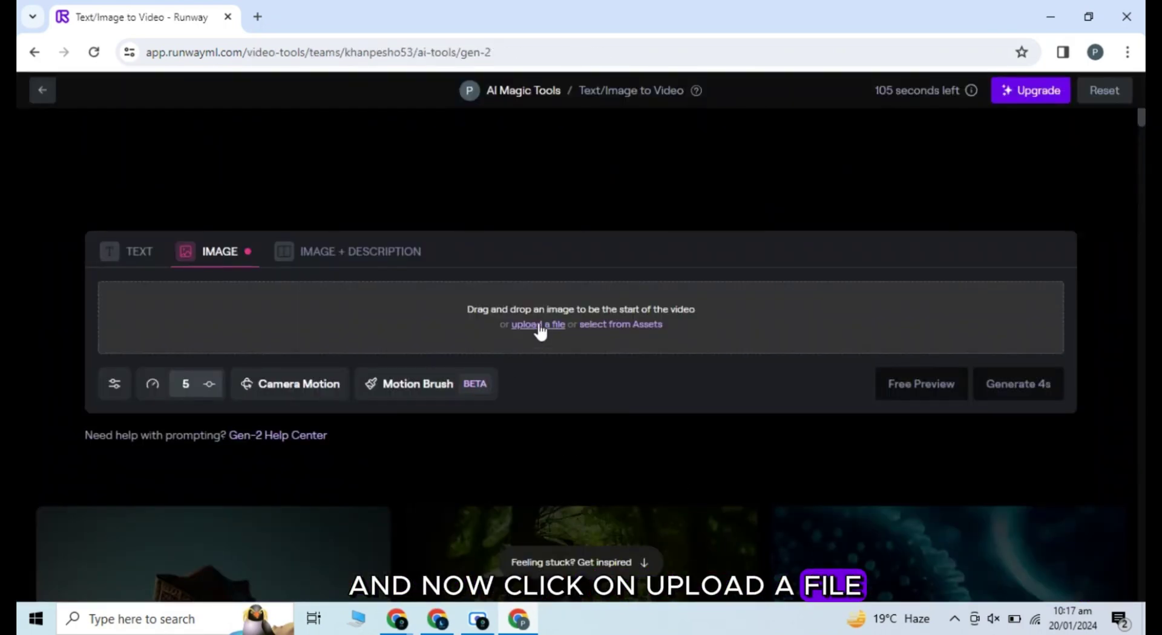
left_click(540, 327)
left_click(260, 173)
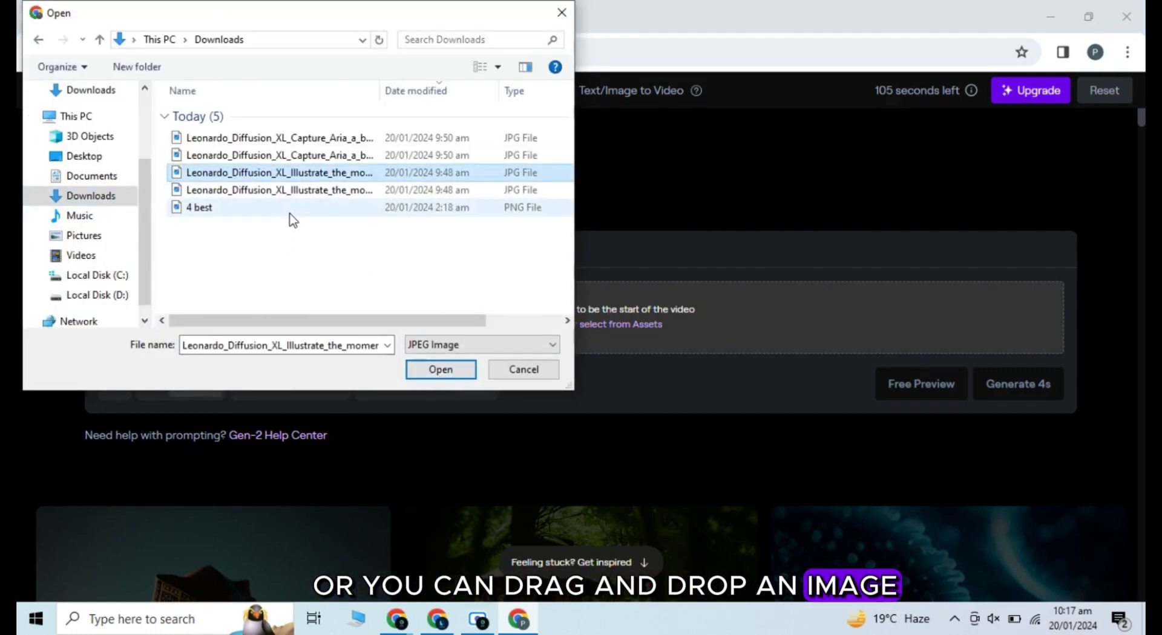
left_click(423, 369)
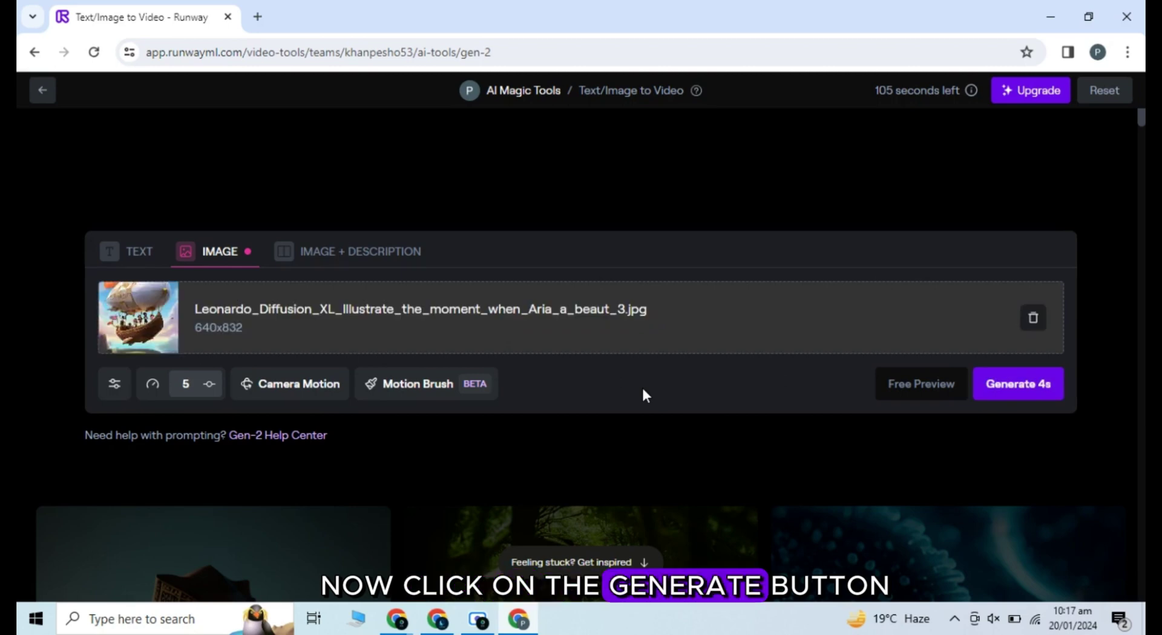
left_click(1019, 384)
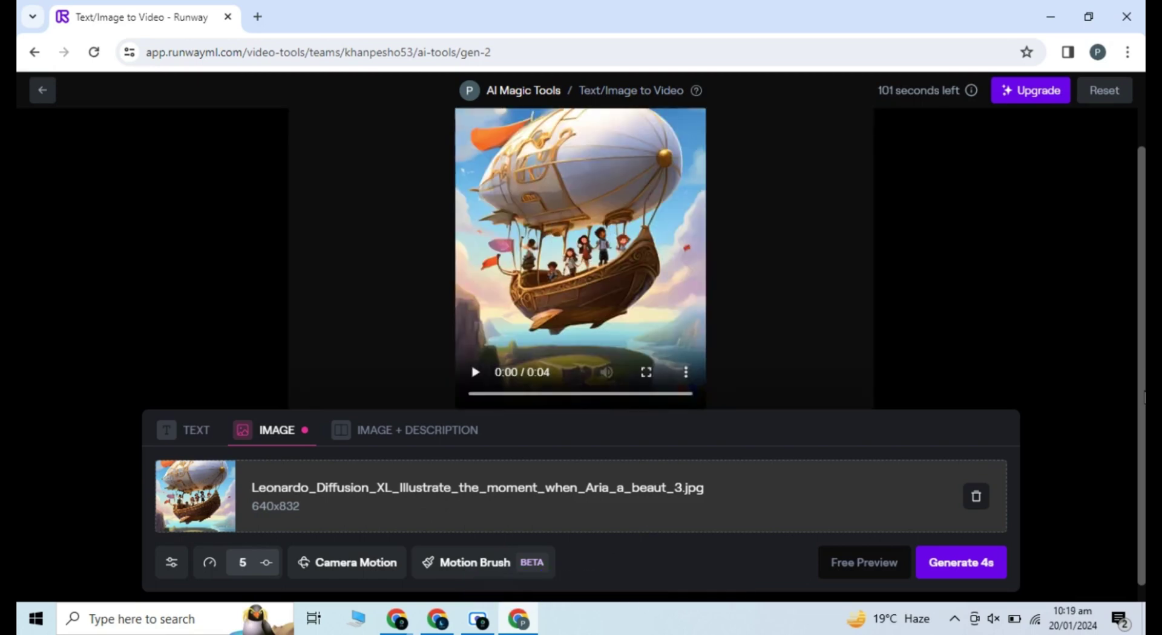
Download the airship clip as MP4, then swap the input for the second Leonardo image of Aria
left_click(475, 373)
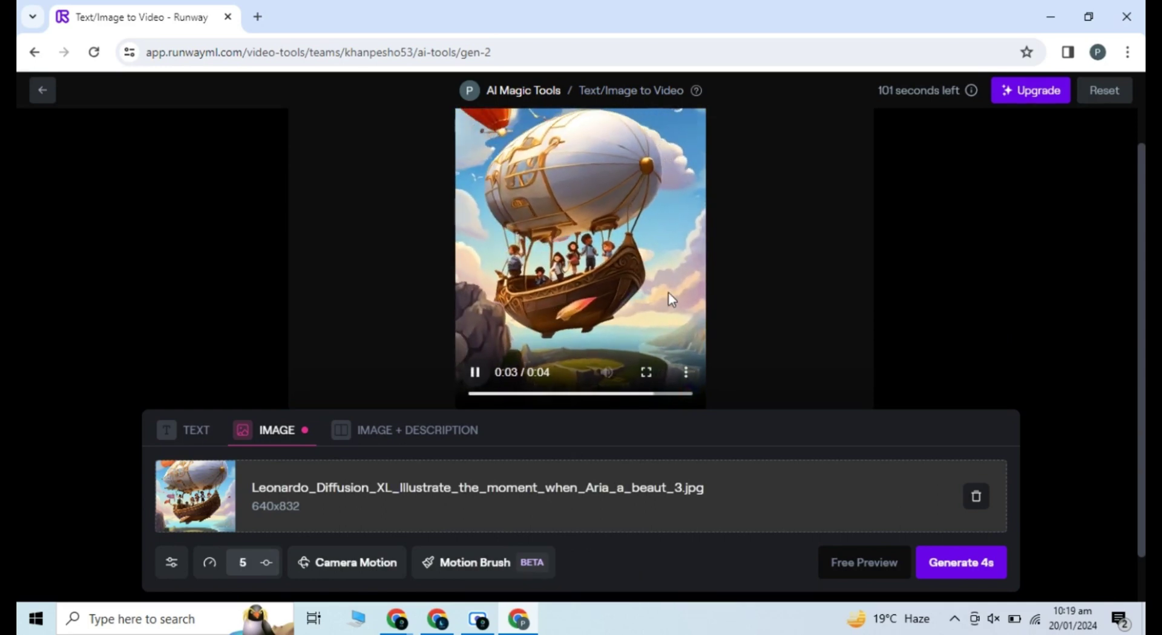
left_click(811, 132)
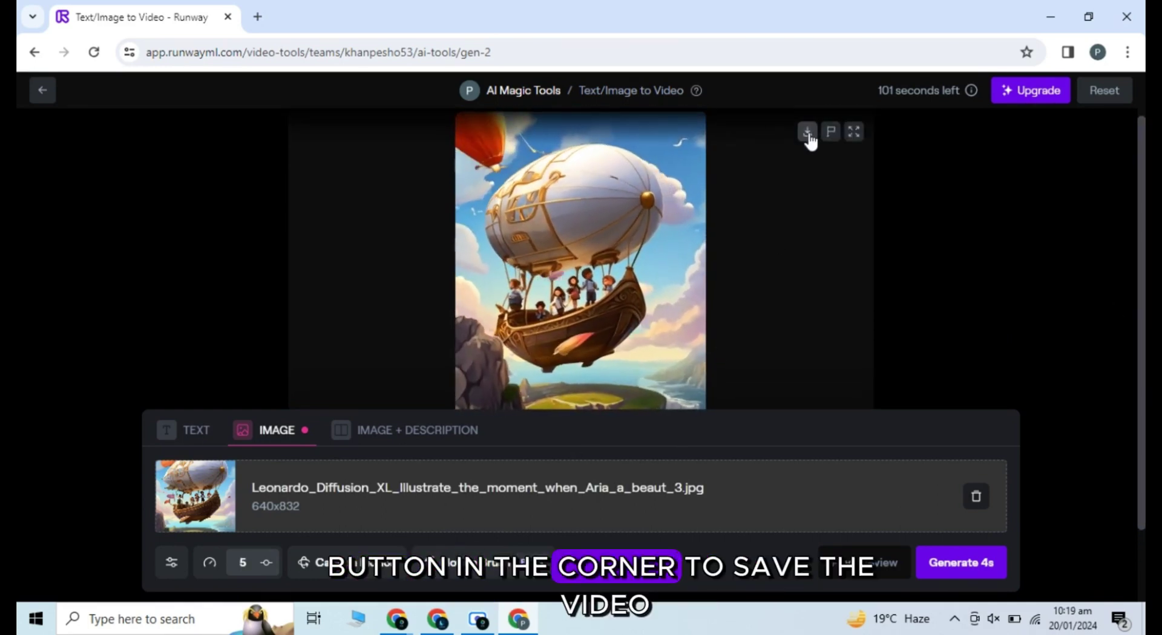
left_click(975, 496)
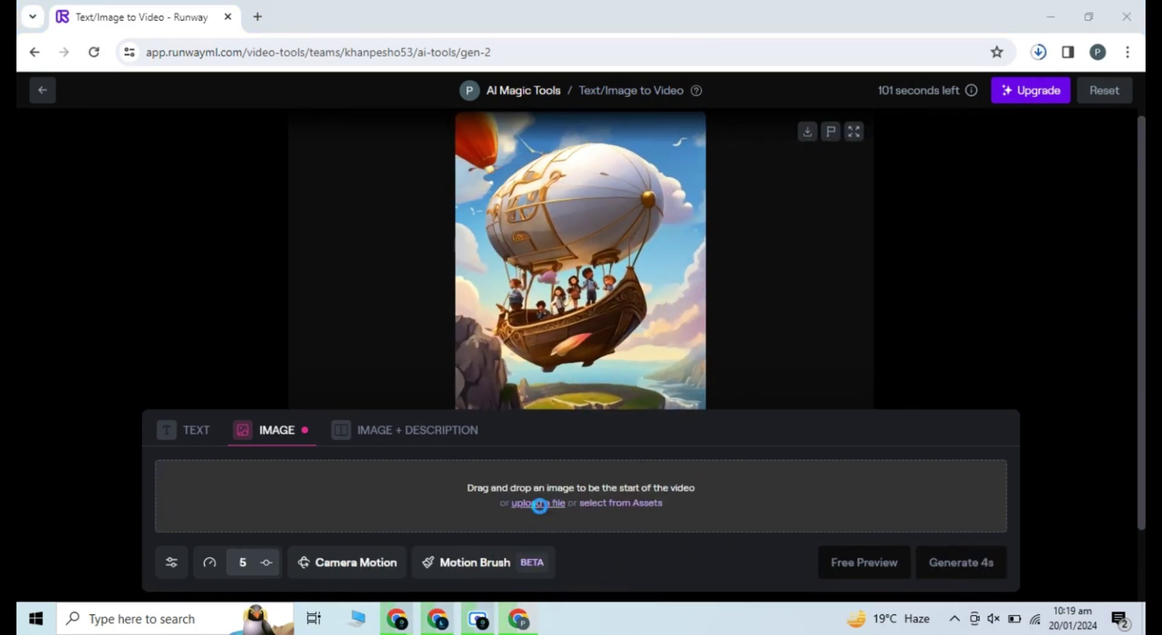
left_click(538, 503)
left_click(279, 155)
left_click(435, 369)
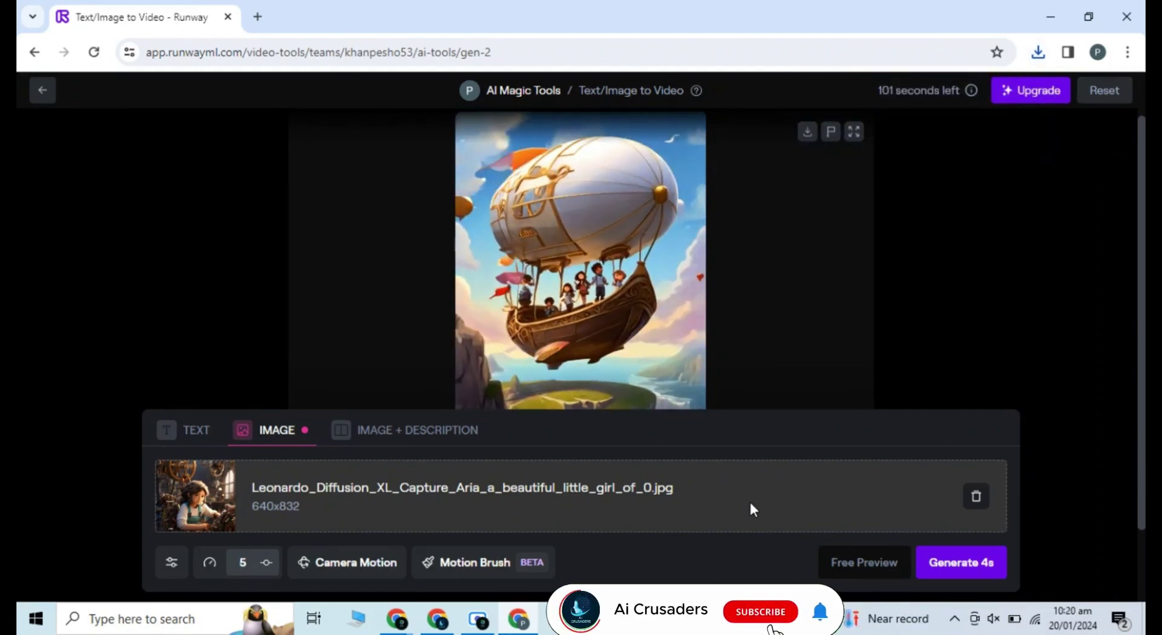
Generate a 4-second clip from the Aria workshop image and play the result
left_click(959, 554)
left_click(569, 380)
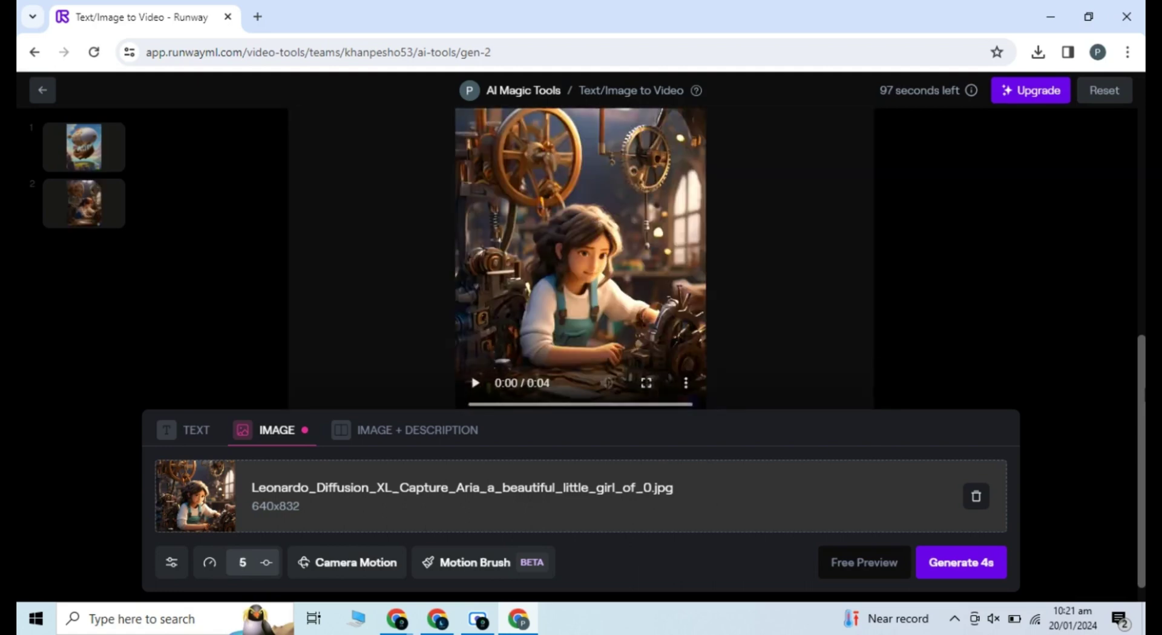
left_click(475, 385)
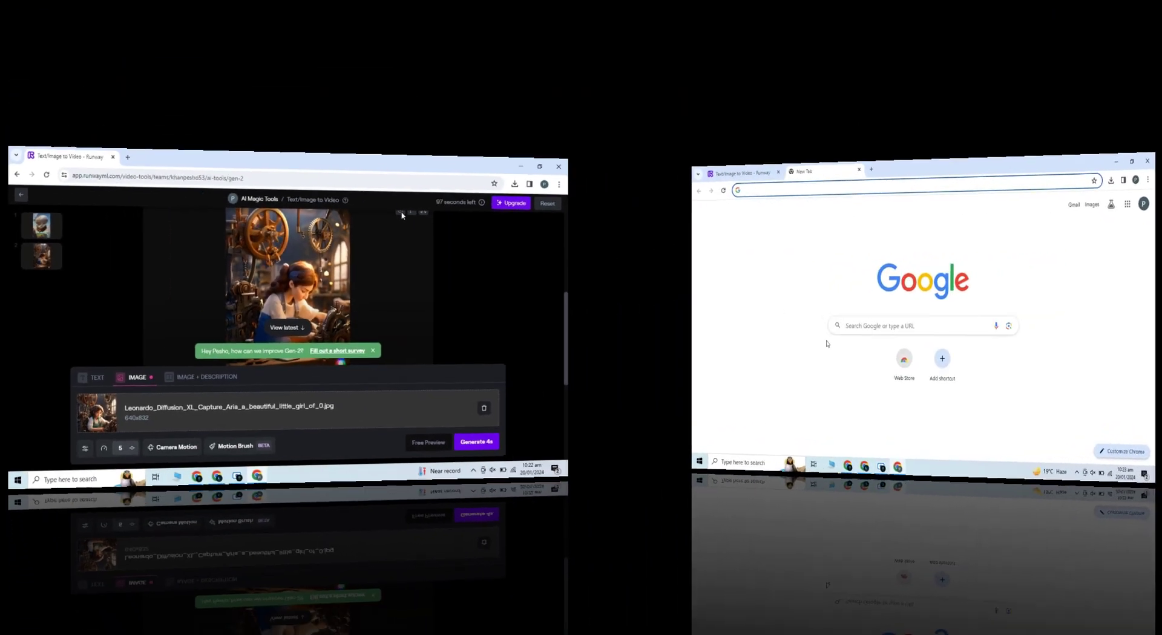
Search Google for 'fliki' and open the Fliki.ai sponsored result
type("fliki")
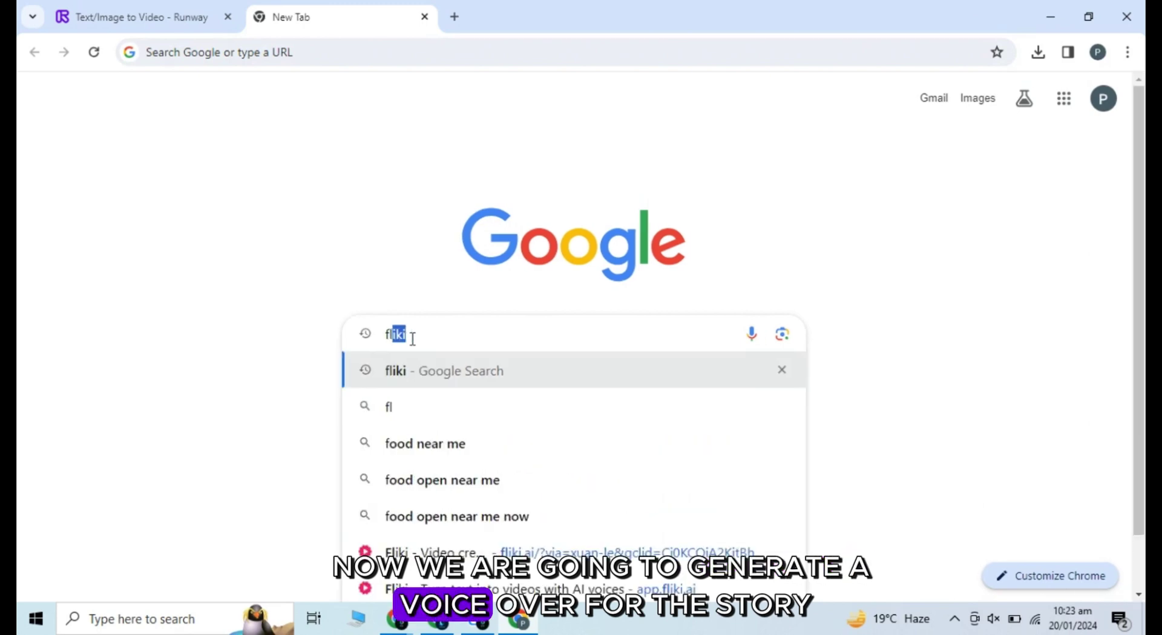
key("Return")
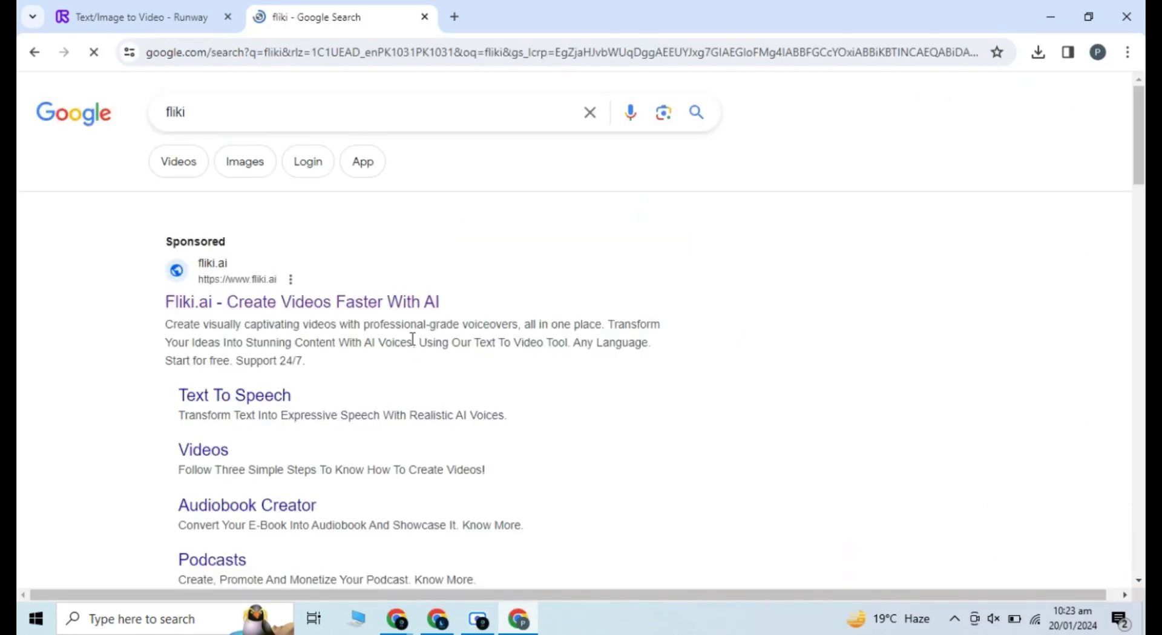
left_click(310, 302)
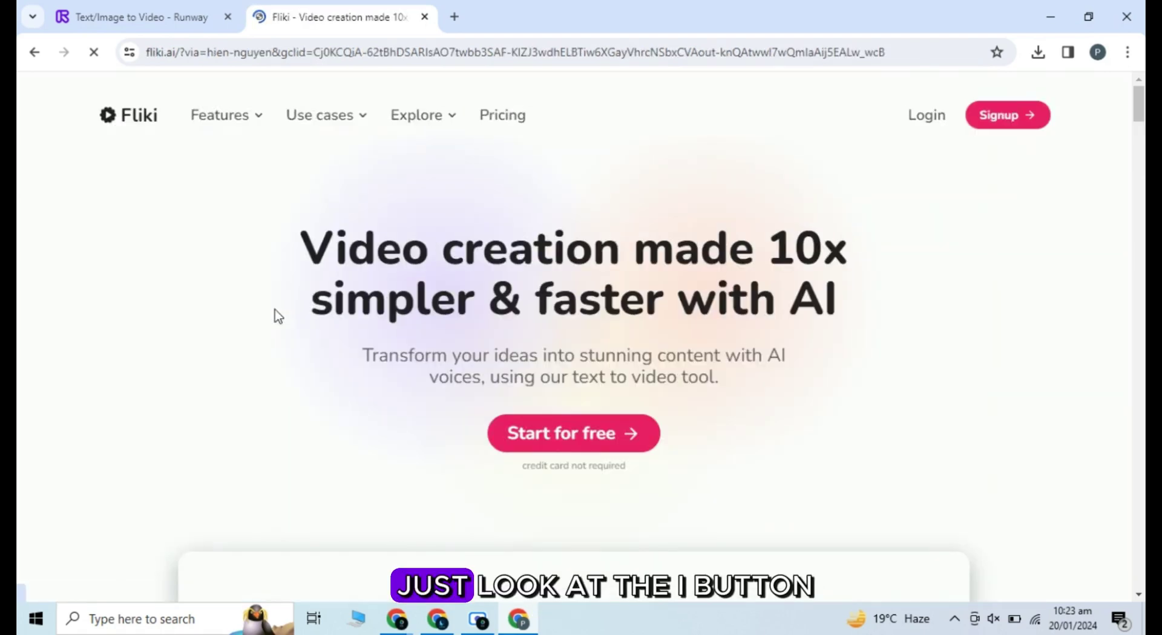
Create a new audio-only Fliki file named 'Short story' and dismiss the Magic Create prompt
left_click(584, 436)
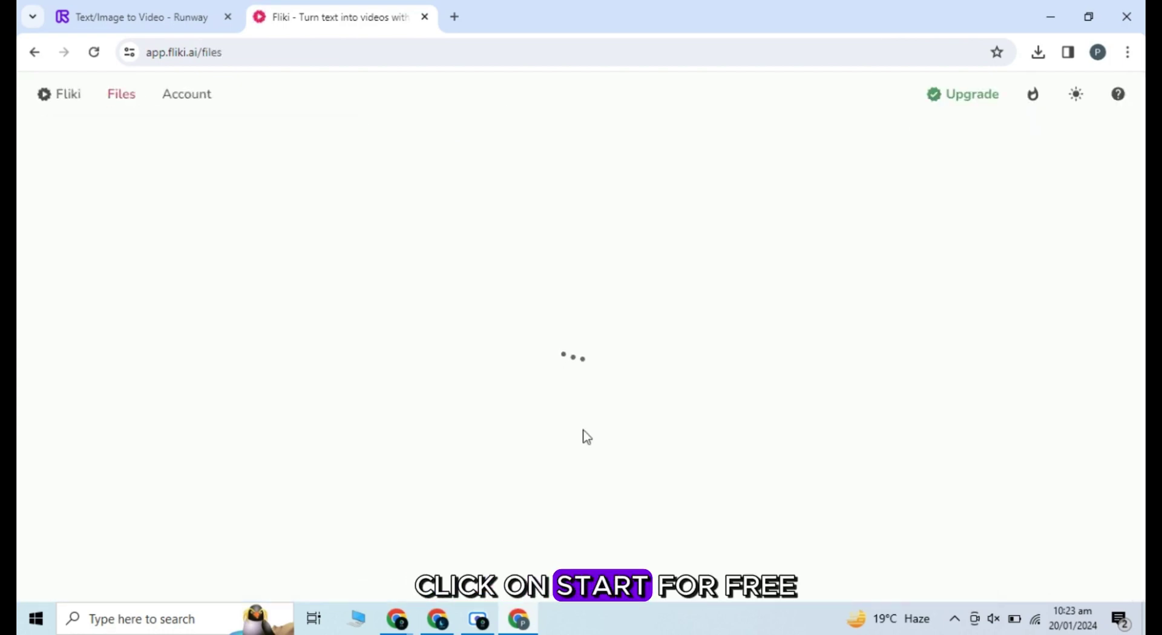
left_click(844, 147)
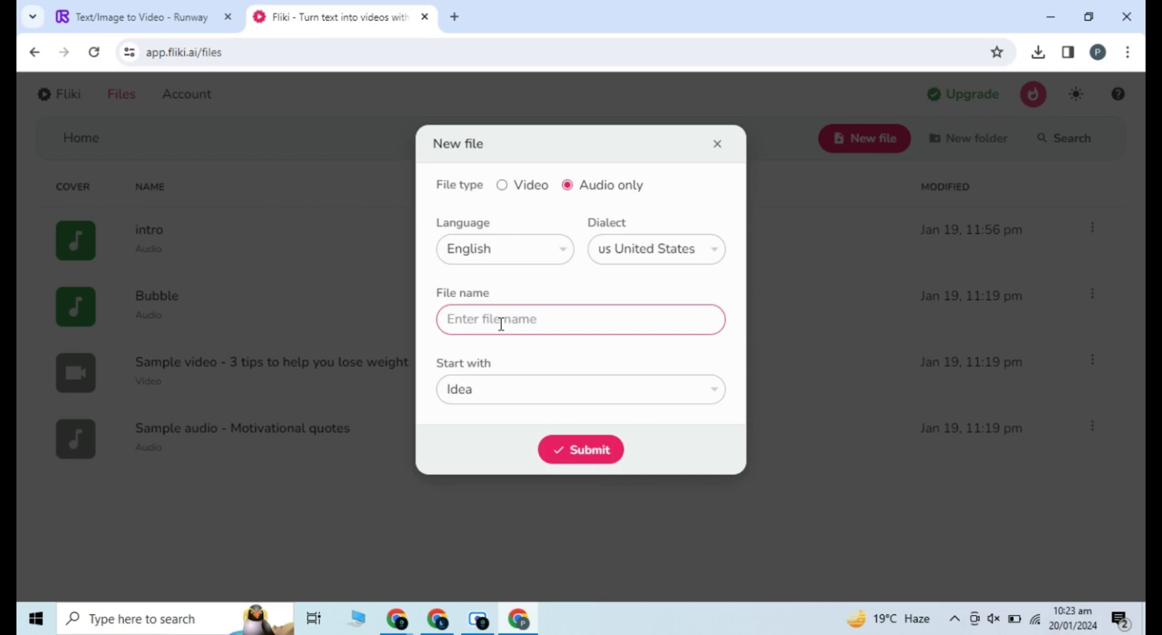
type("Short story")
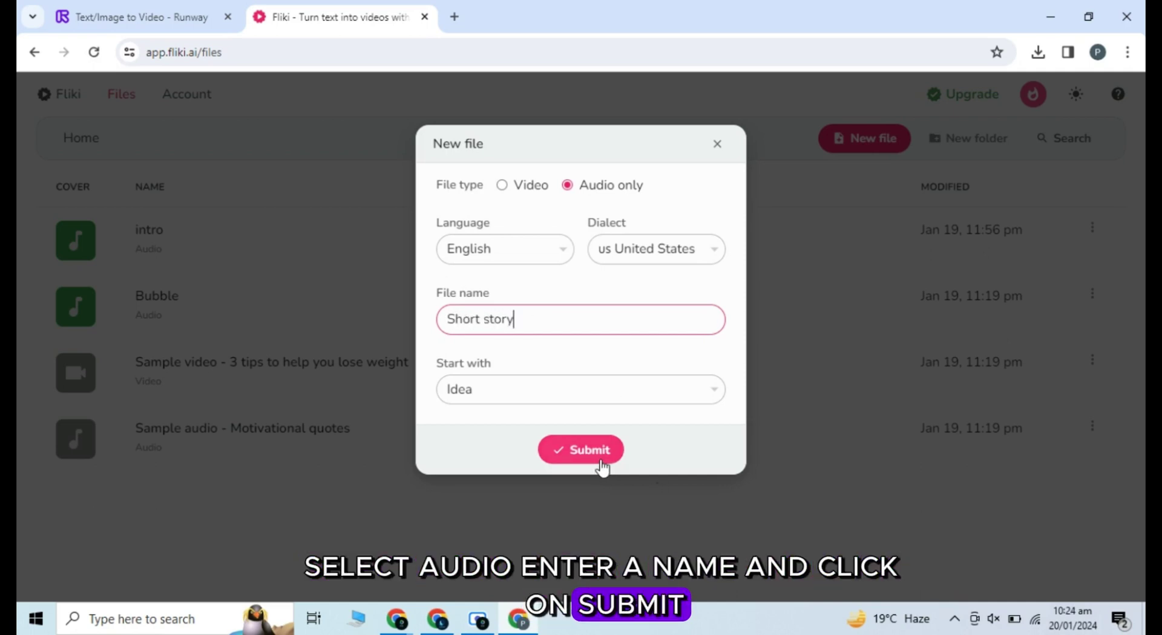
left_click(600, 459)
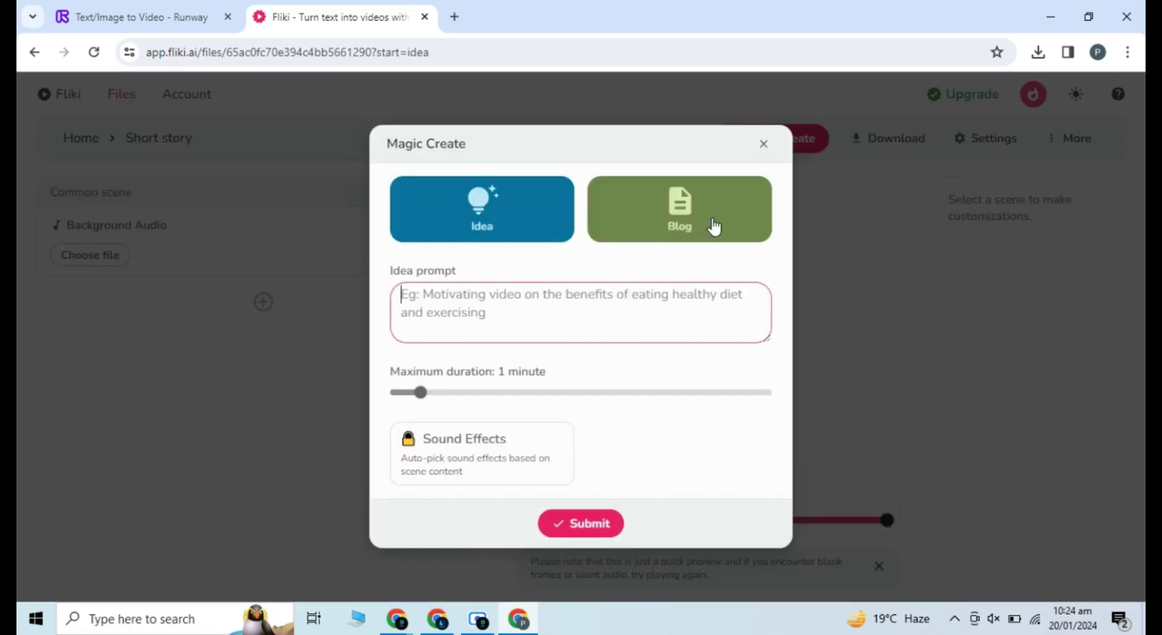
left_click(763, 144)
left_click(264, 303)
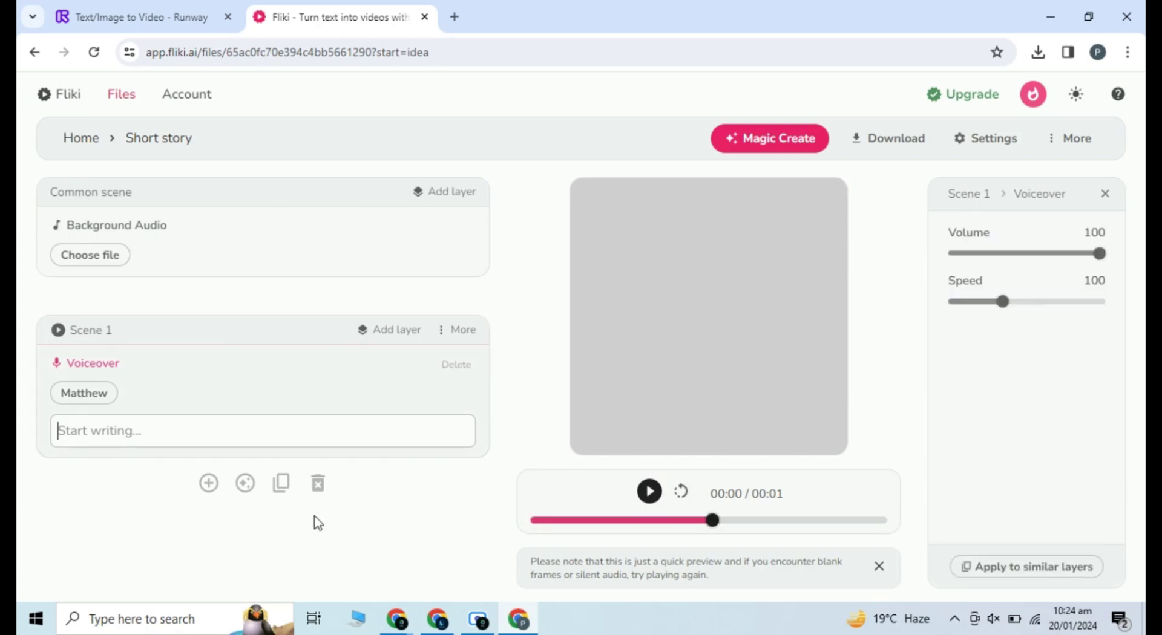
Copy the Aria sky-sailor story from the ChatGPT conversation and switch back to the Fliki window
mouse_move(425, 617)
left_click(381, 568)
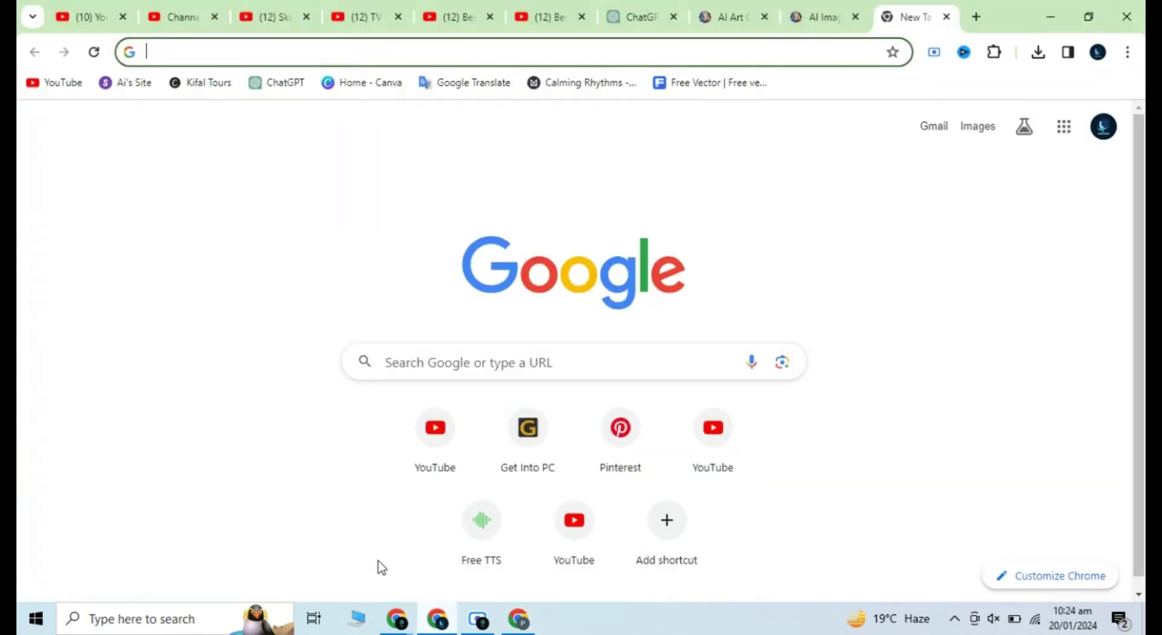
left_click(627, 8)
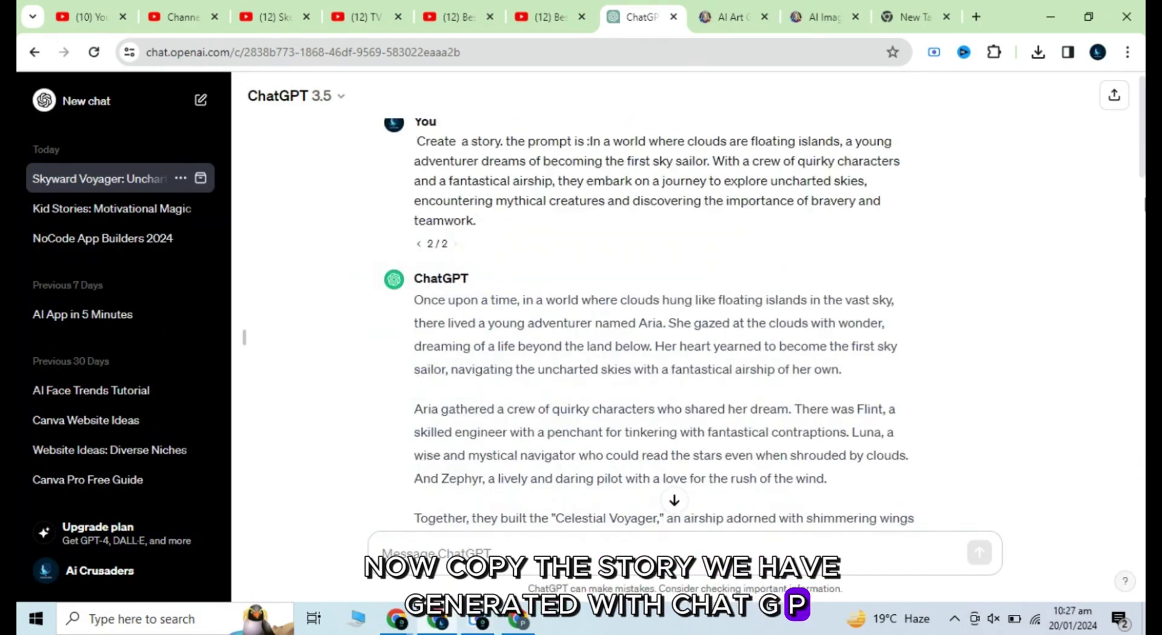
scroll(365, 189, "down", 3)
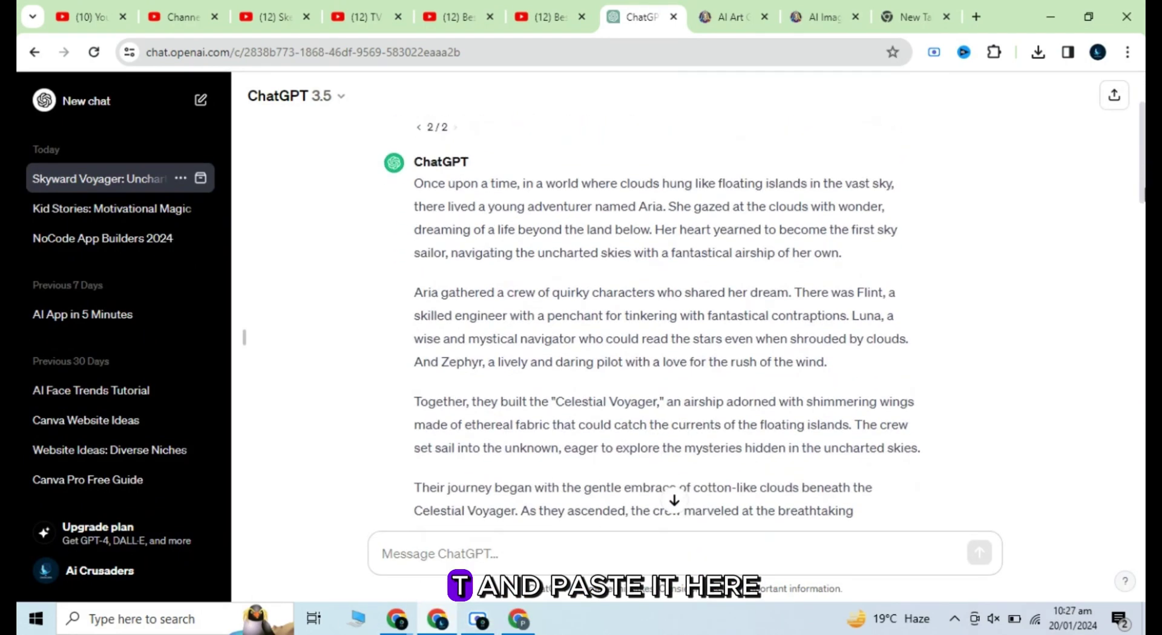
scroll(365, 189, "down", 10)
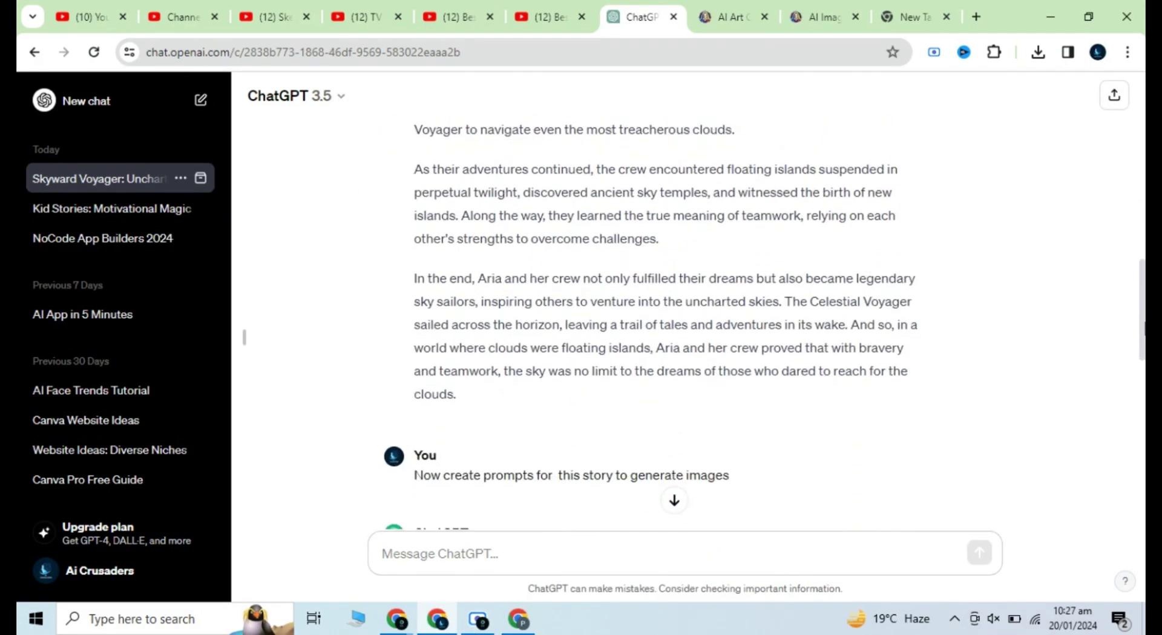
left_click(519, 617)
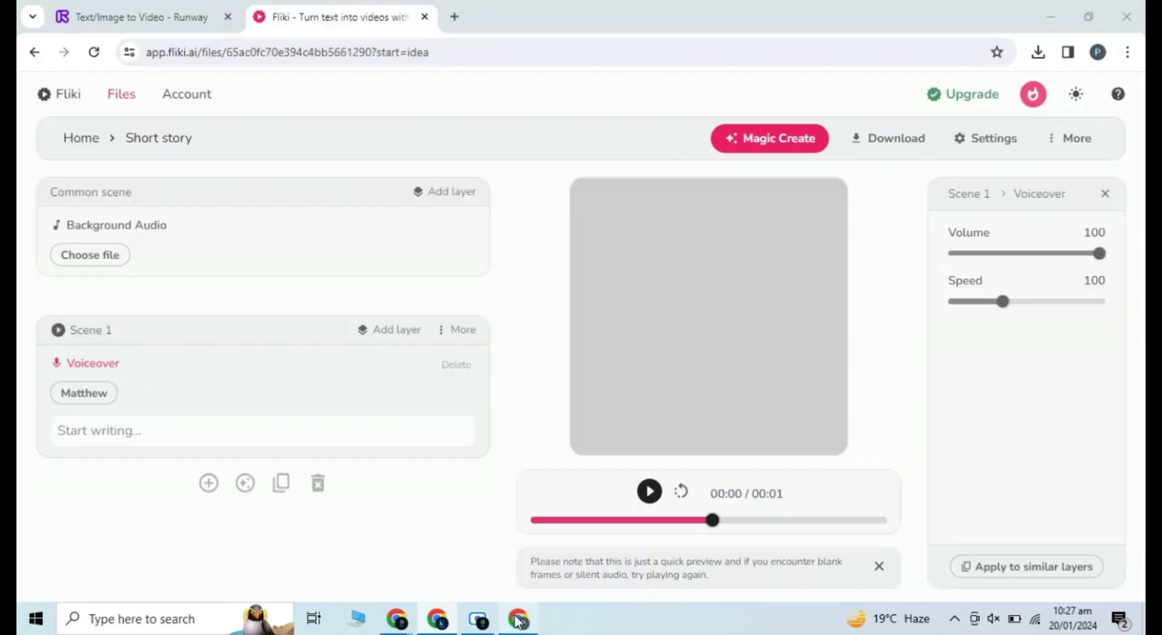
Paste the copied Aria story into the Scene 1 voiceover text
left_click(66, 444)
key("ctrl+v")
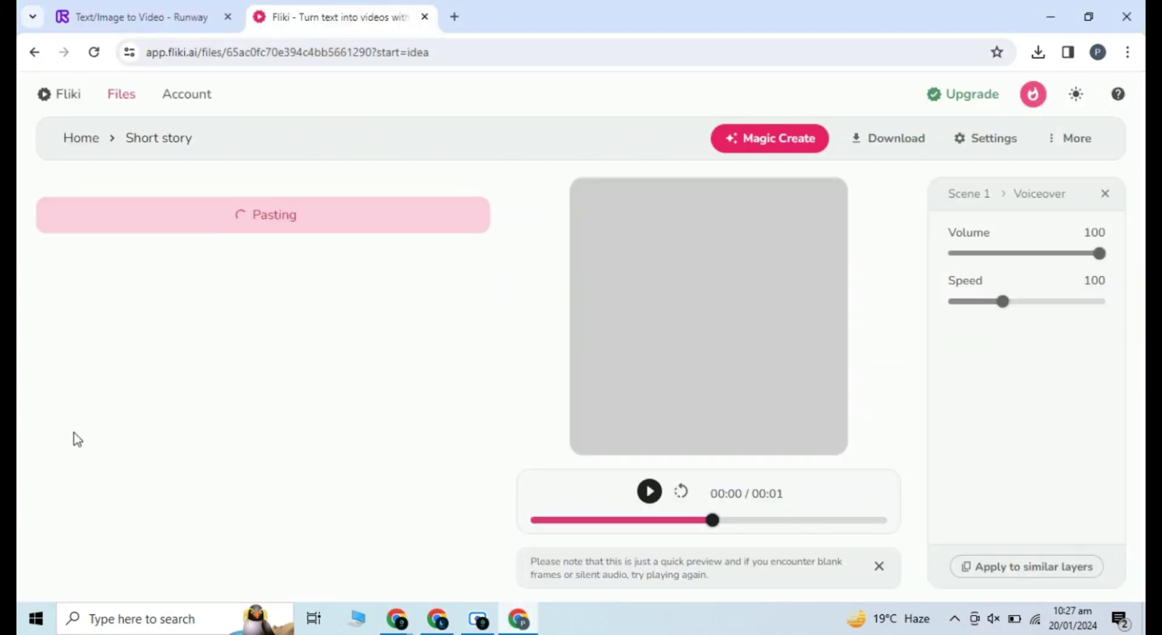
left_click_drag(496, 272, 496, 220)
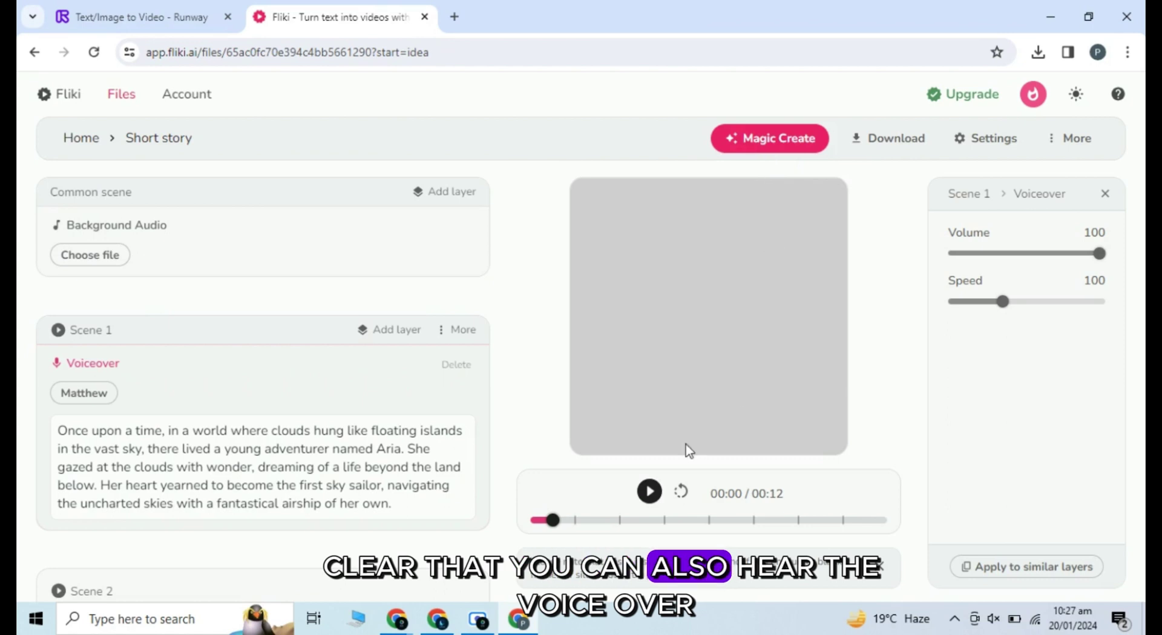
Play the 02:26 voiceover preview with audio unmuted and system volume at 41
left_click(651, 496)
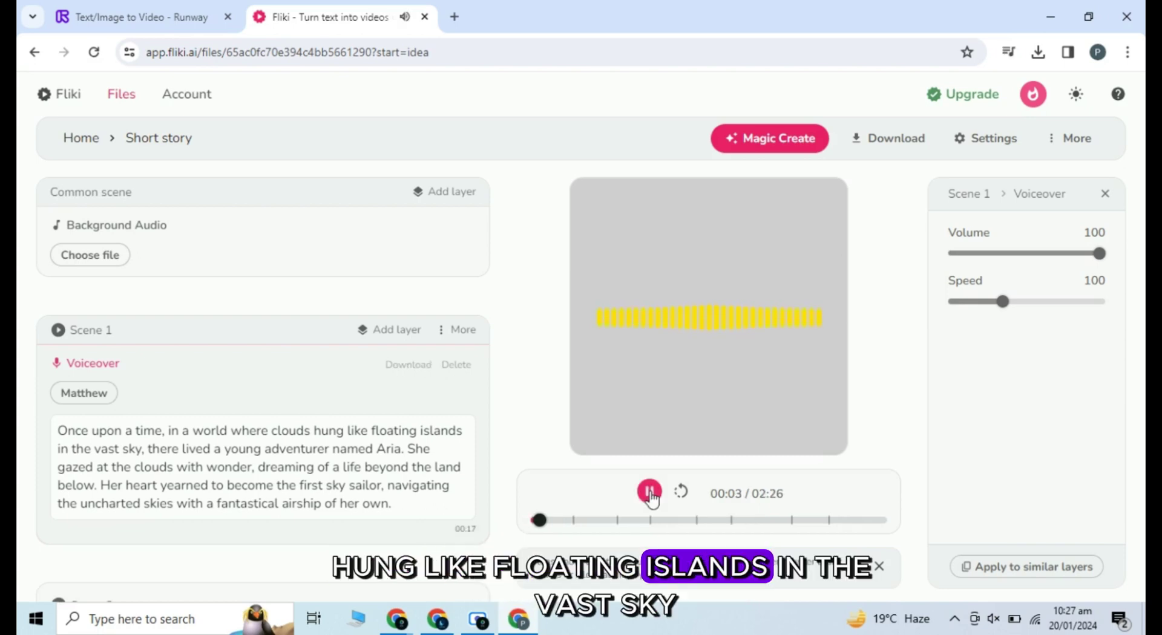
key("XF86AudioMute")
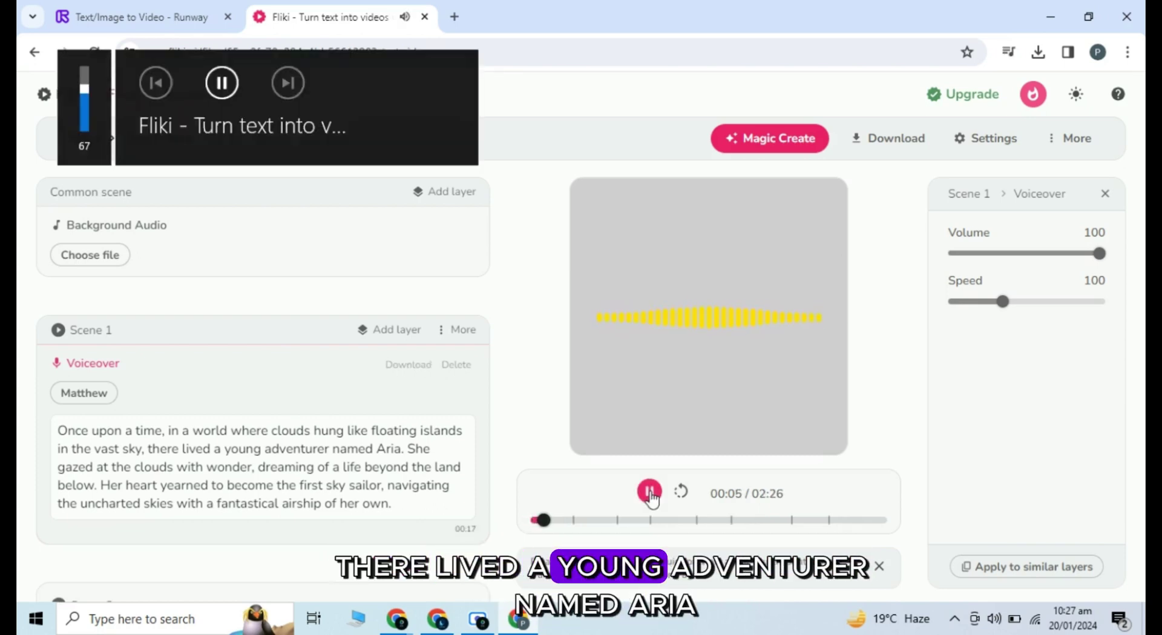
left_click(1041, 629)
left_click(1000, 627)
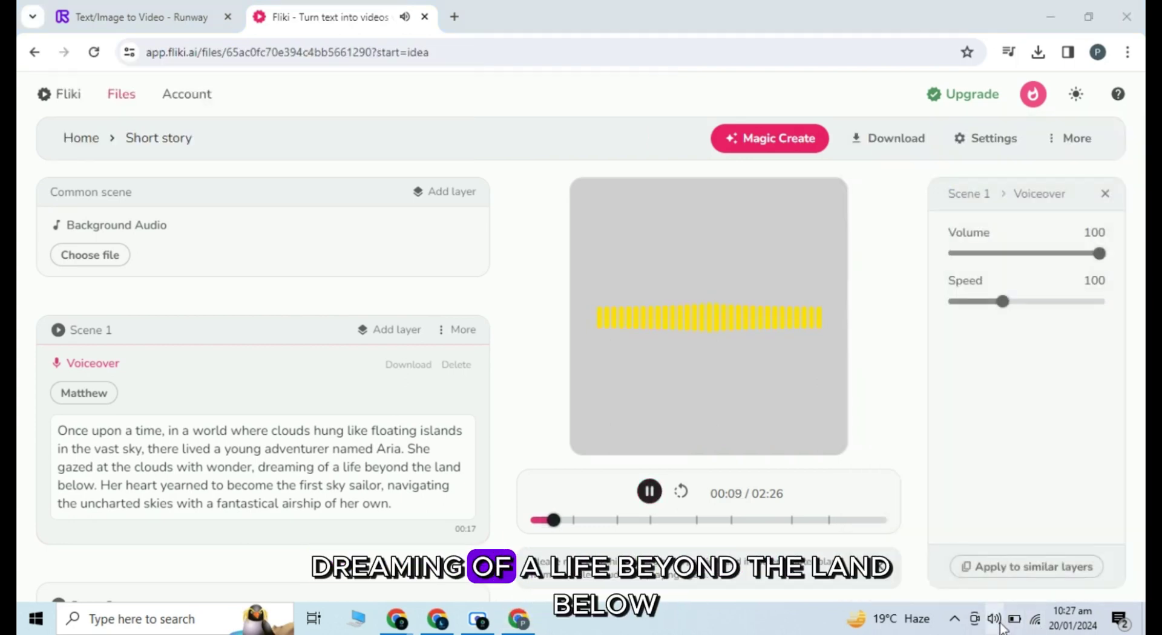
left_click(980, 579)
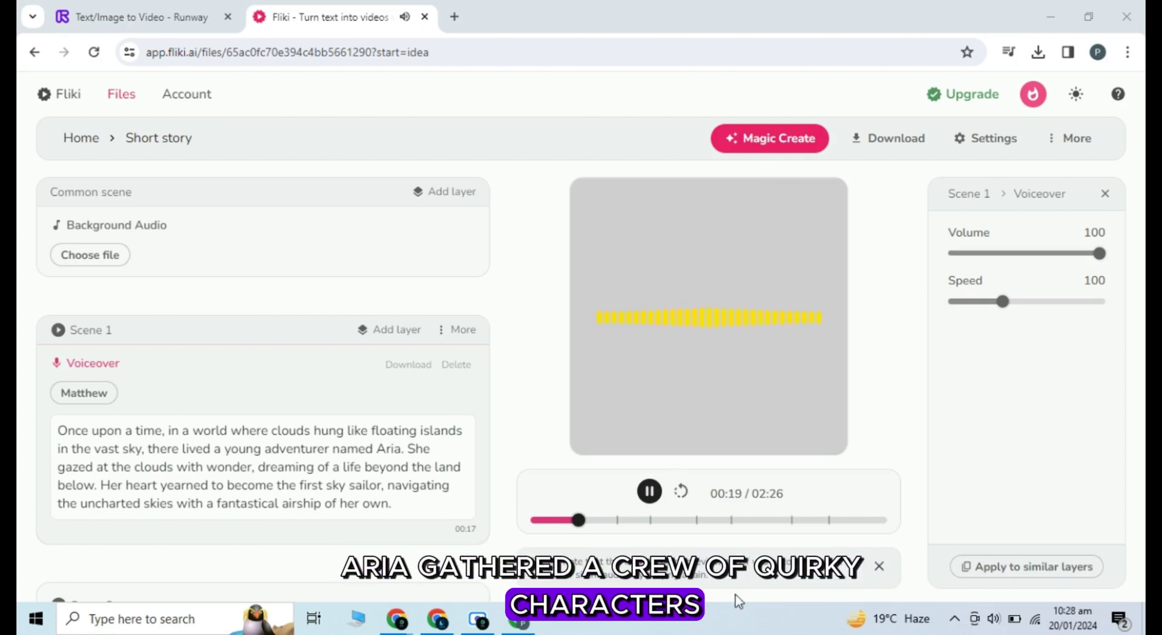
left_click(879, 568)
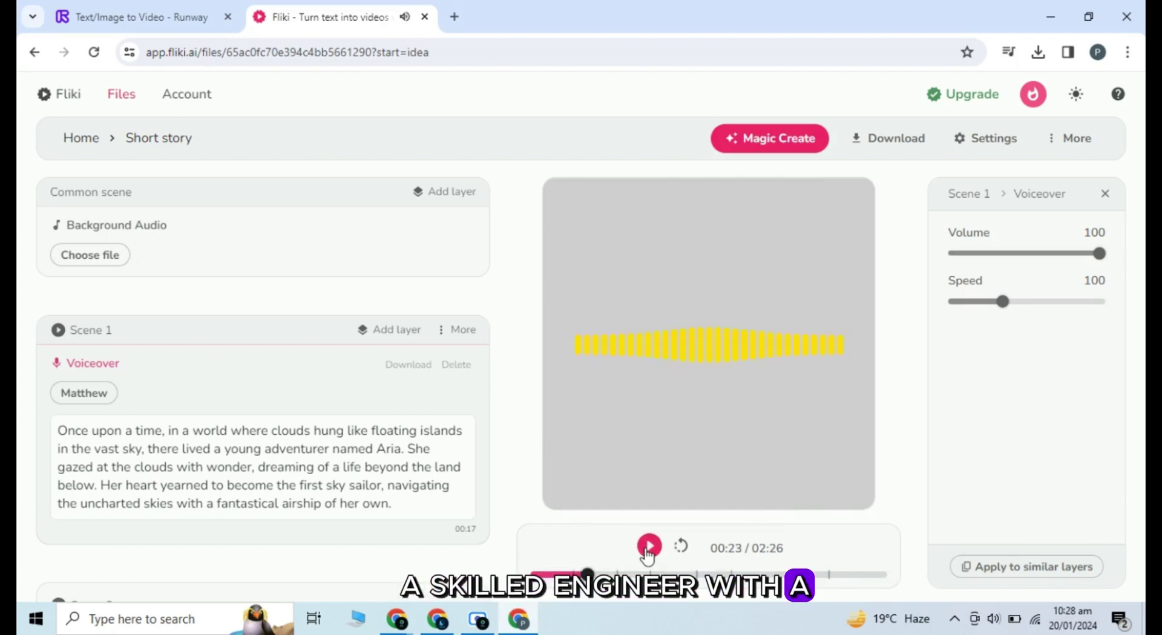
Export the 2:26 voiceover and download it as short-story.mp3 (5.6 MB)
left_click(891, 140)
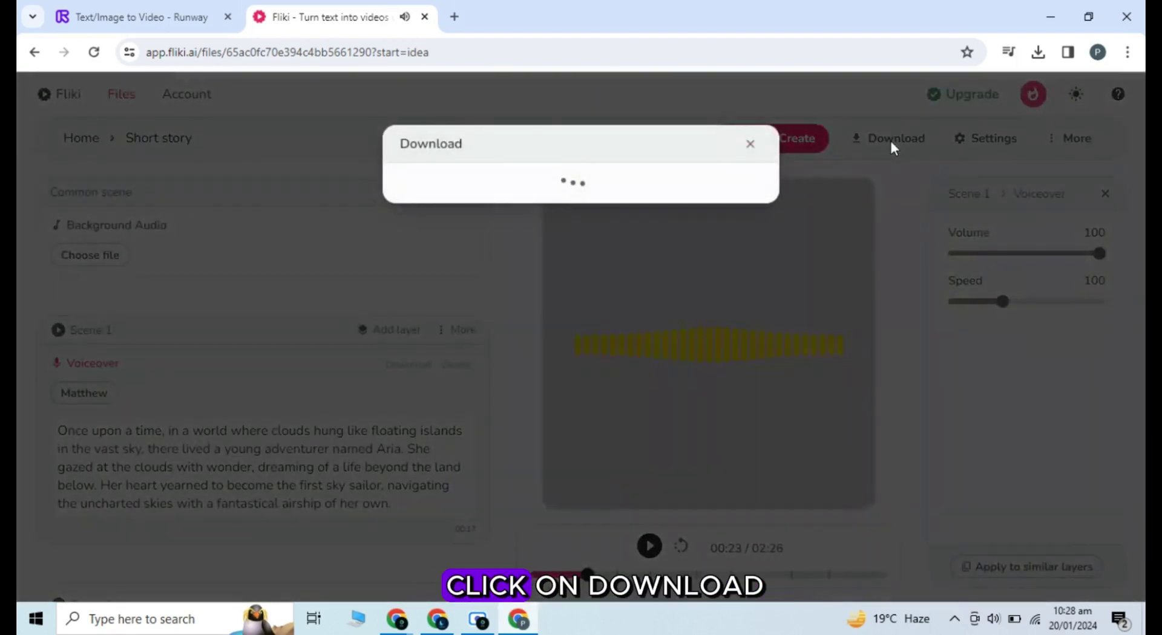
left_click(558, 255)
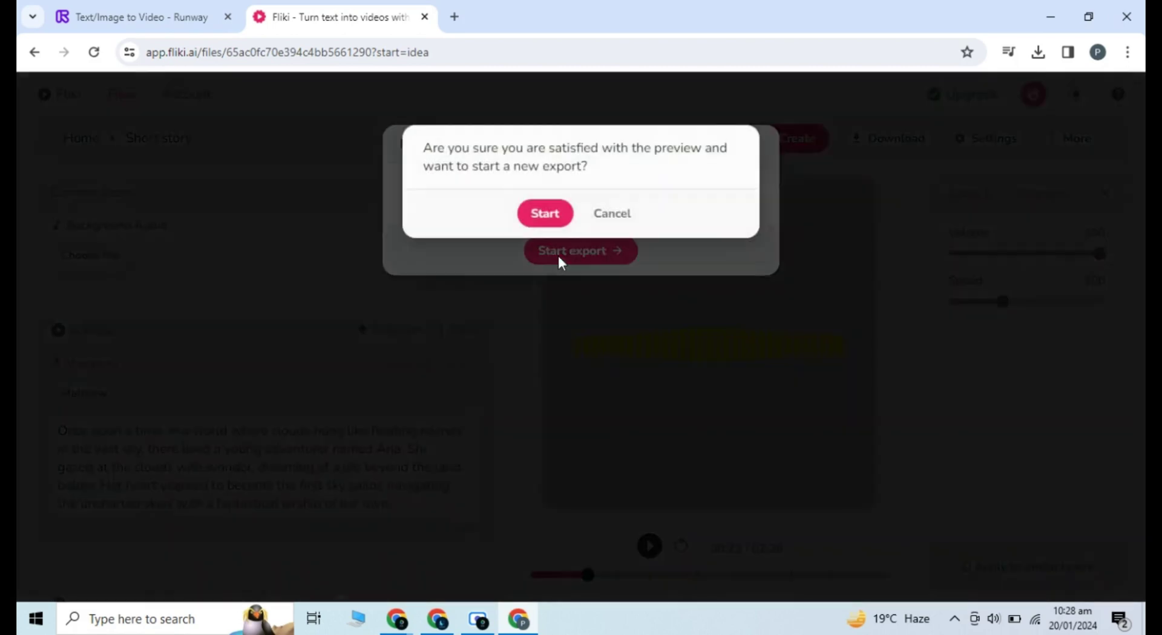
left_click(553, 219)
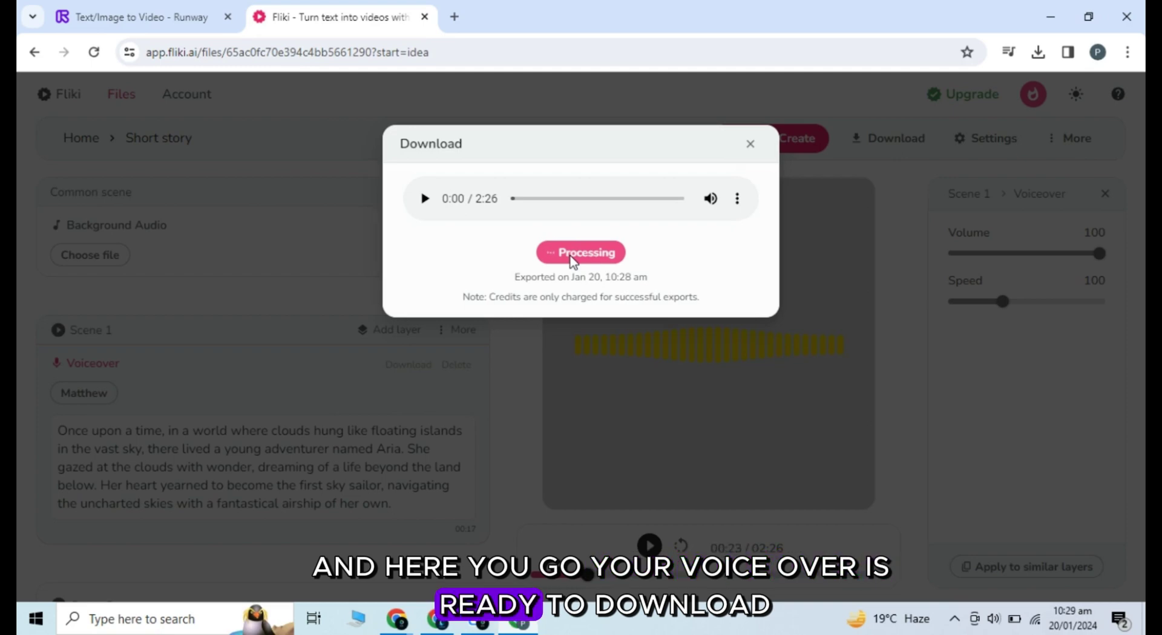
left_click(573, 257)
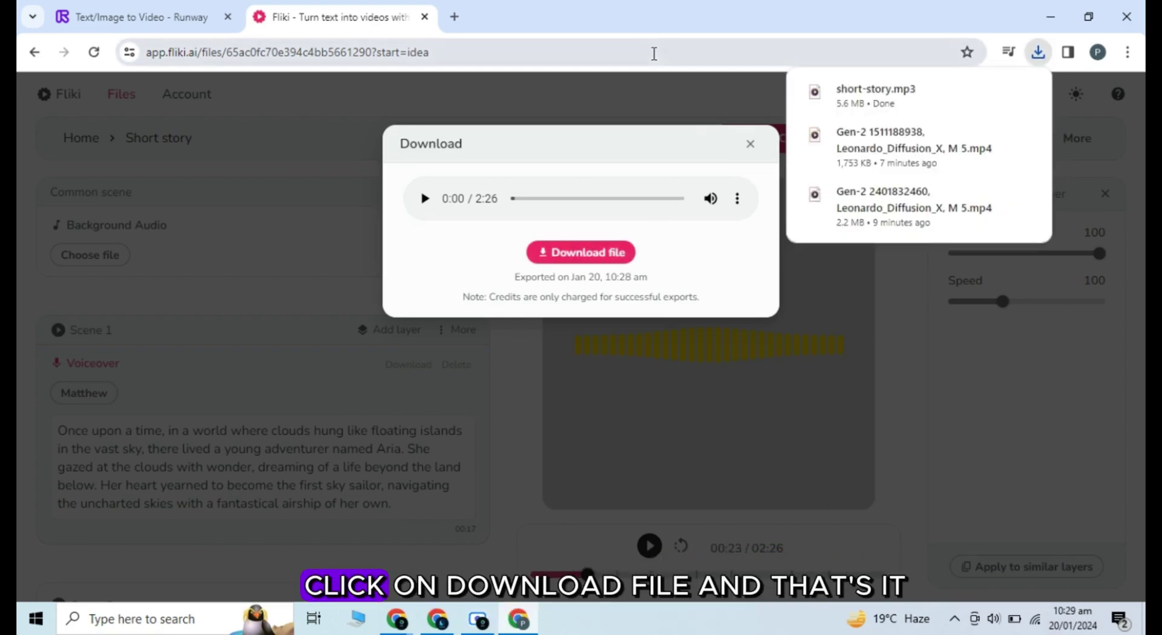
left_click(749, 147)
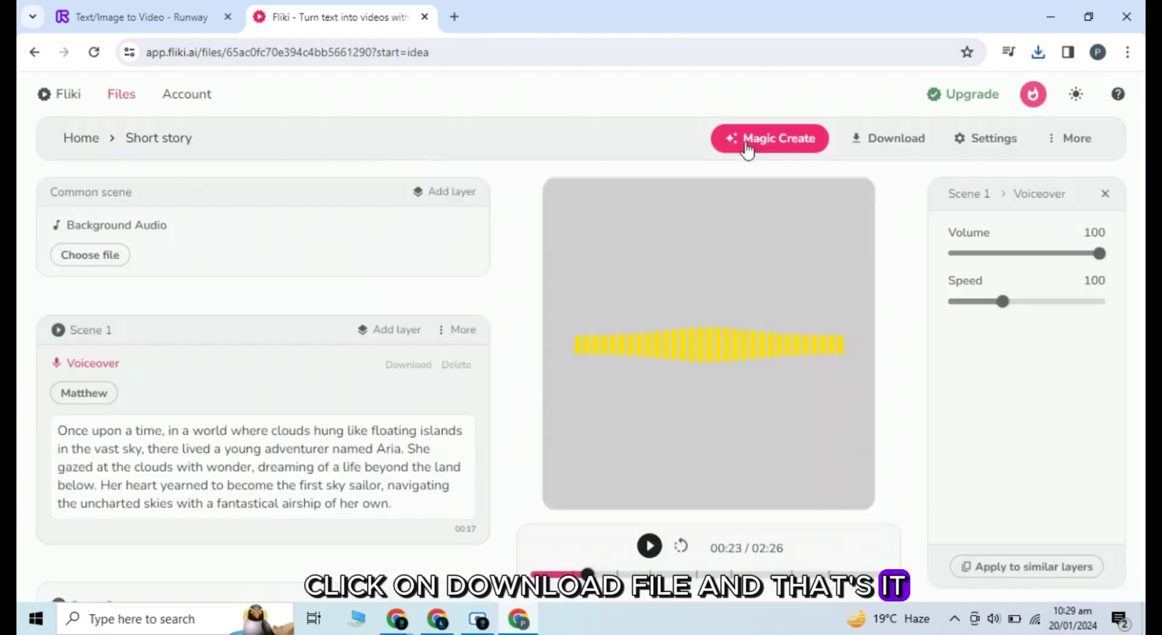